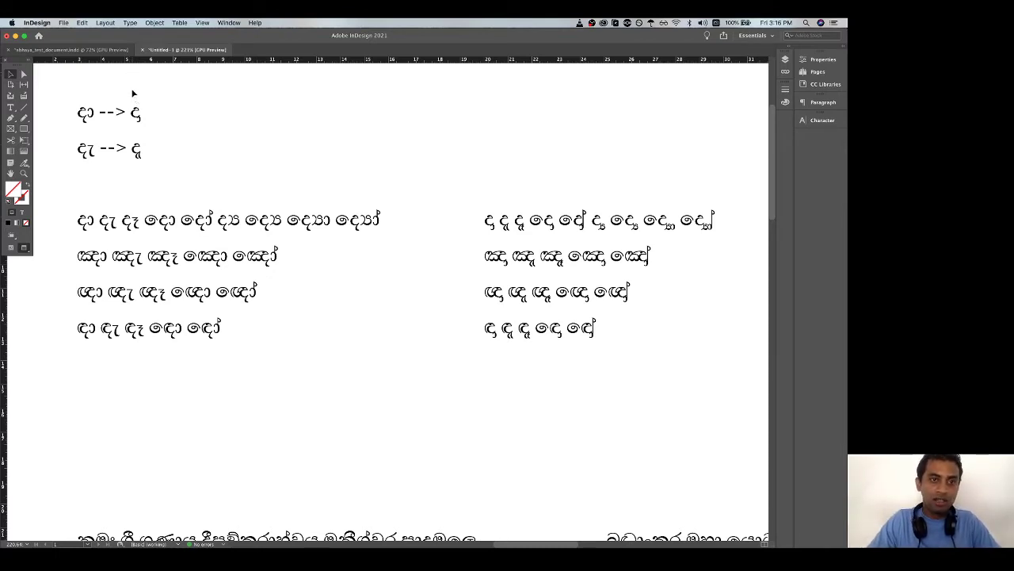
Step: Examine the two example lines at the start of the page, comparing each separate Sinhala letter form with its joined form
alt+scroll(134, 92, up, 5)
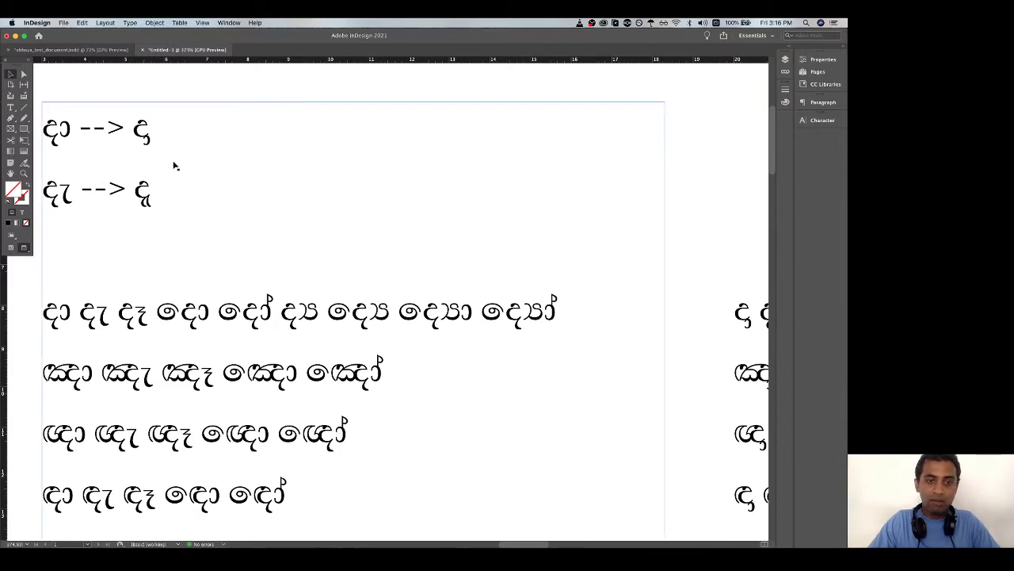
scroll(174, 165, left, 3)
scroll(174, 165, up, 1)
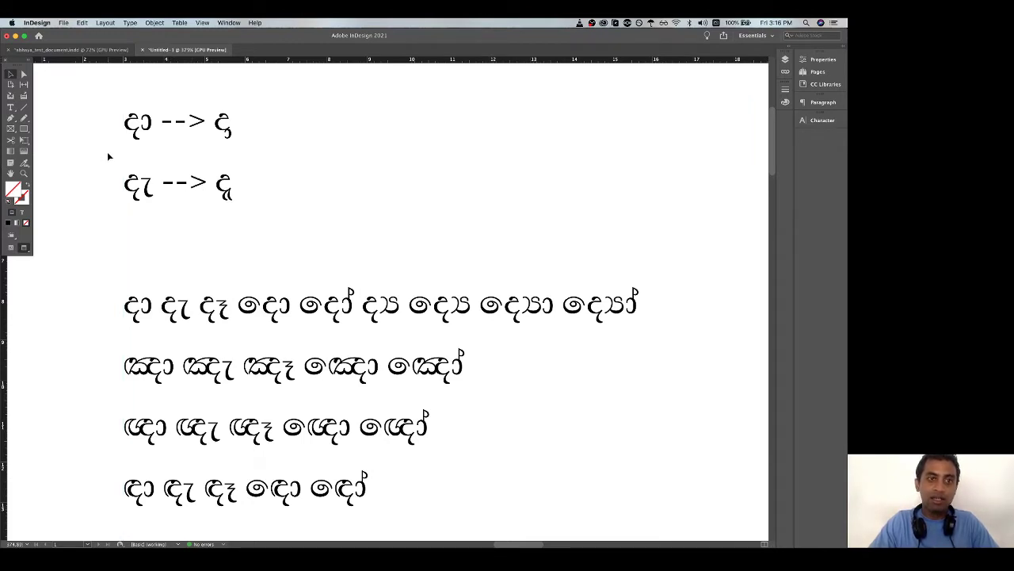
scroll(182, 122, up, 3)
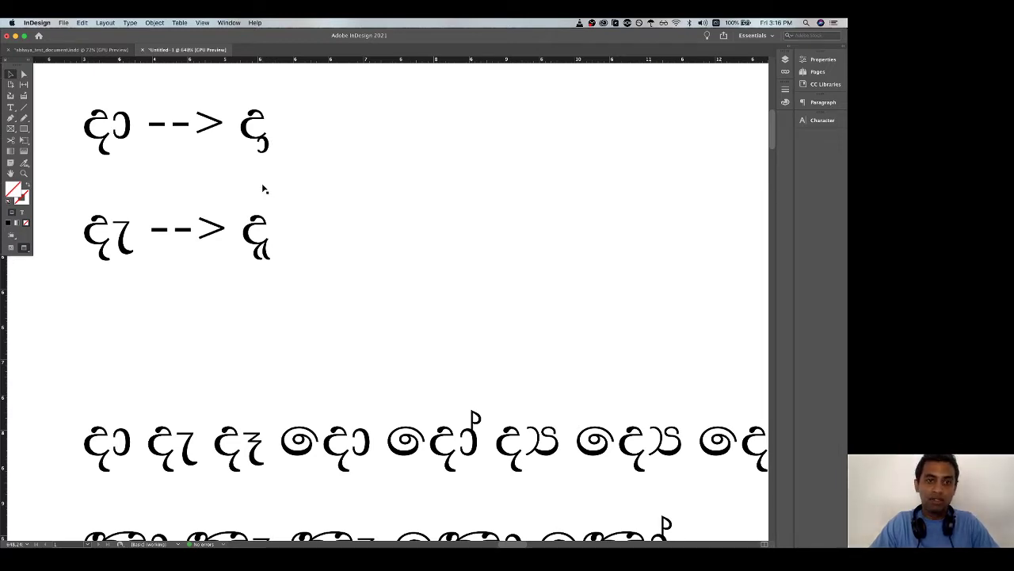
scroll(264, 188, down, 3)
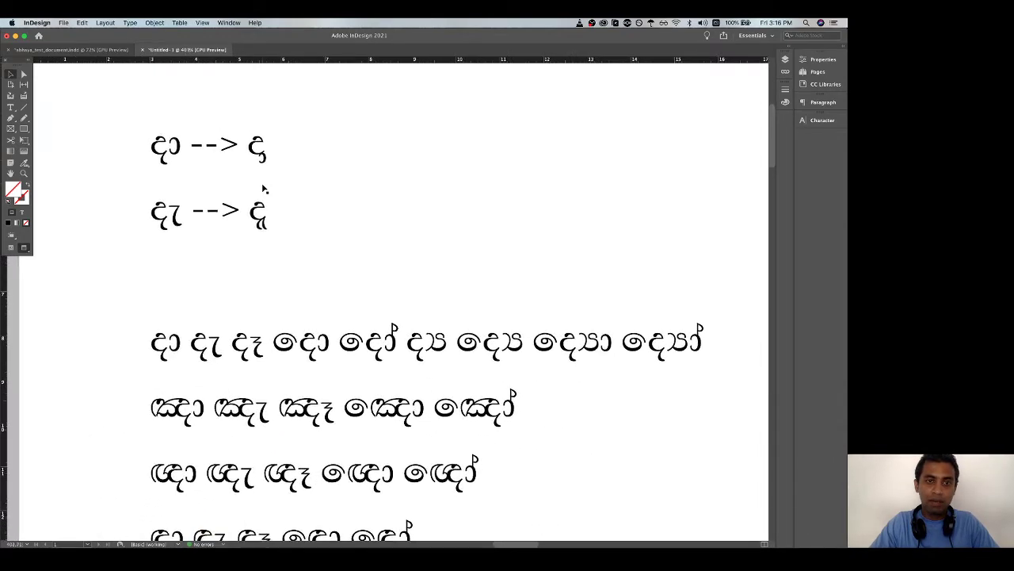
scroll(265, 189, up, 1)
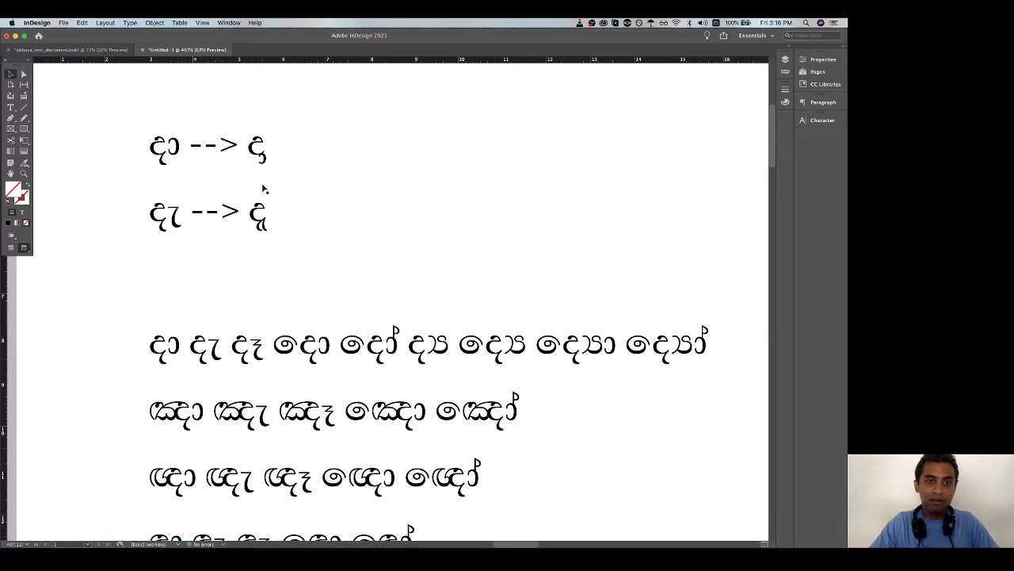
scroll(265, 189, down, 3)
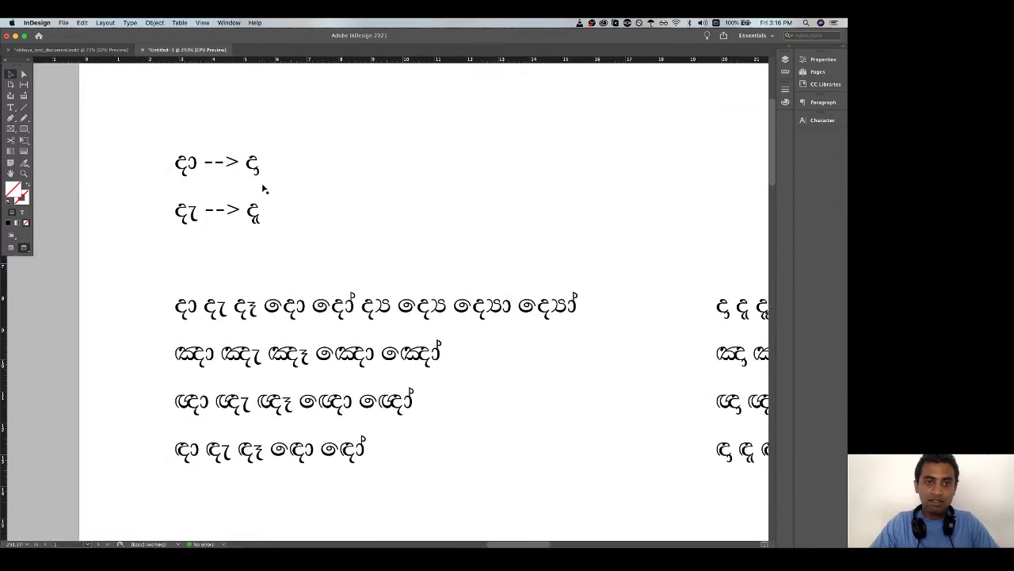
scroll(265, 188, down, 3)
scroll(265, 189, right, 3)
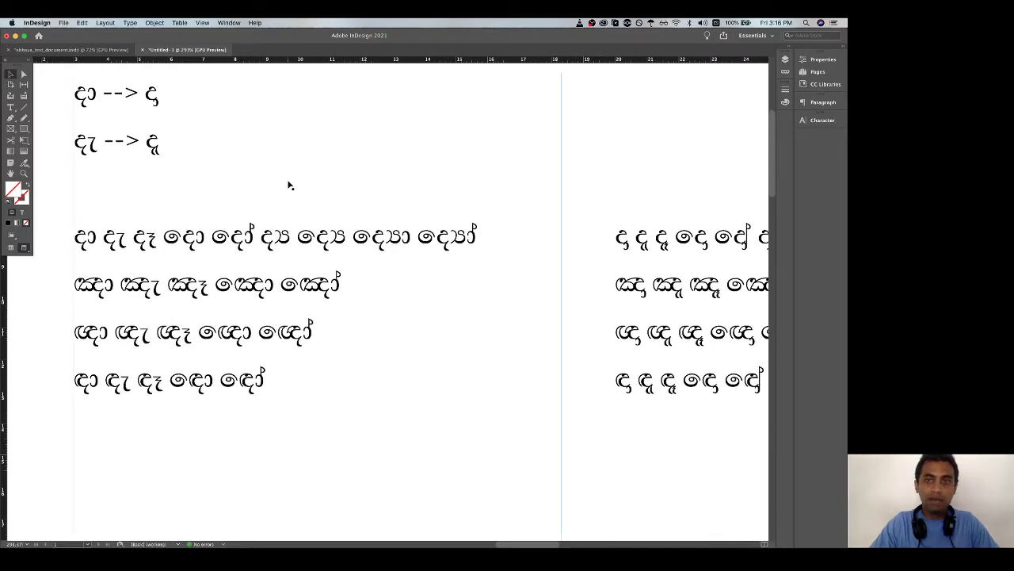
Step: Compare the four lines of separate letter forms with the joined forms in the right-hand column, viewing the joined forms up close
scroll(411, 227, down, 2)
scroll(411, 227, right, 4)
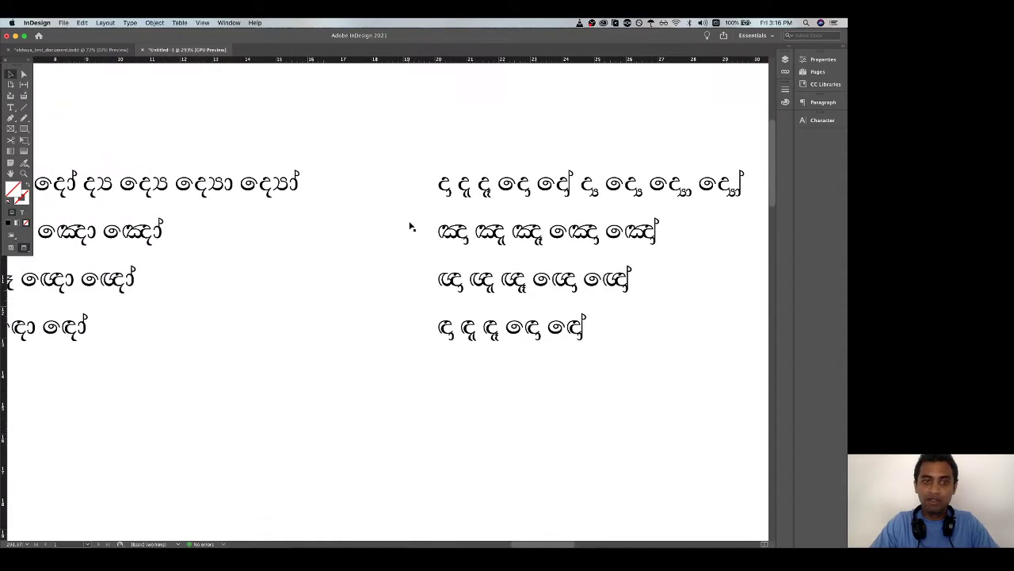
scroll(411, 227, right, 5)
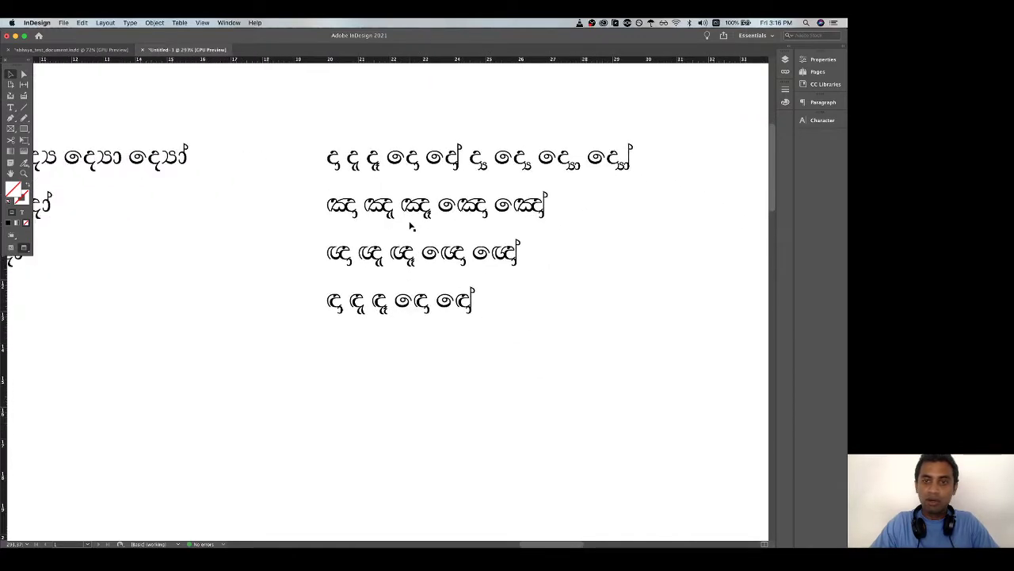
scroll(412, 227, down, 2)
scroll(451, 226, left, 7)
scroll(451, 227, up, 1)
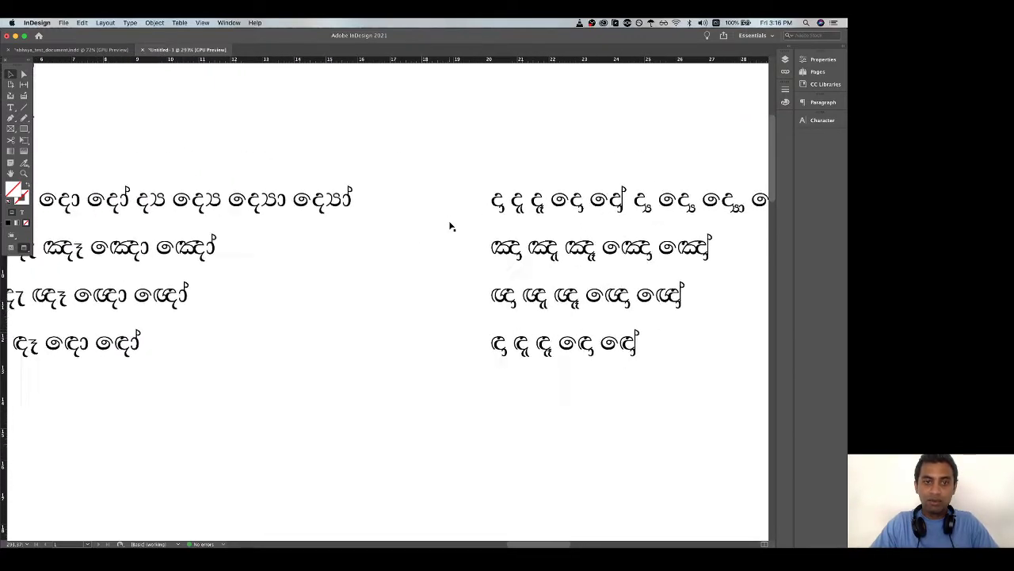
scroll(451, 227, down, 2)
scroll(450, 227, left, 1)
scroll(451, 226, right, 1)
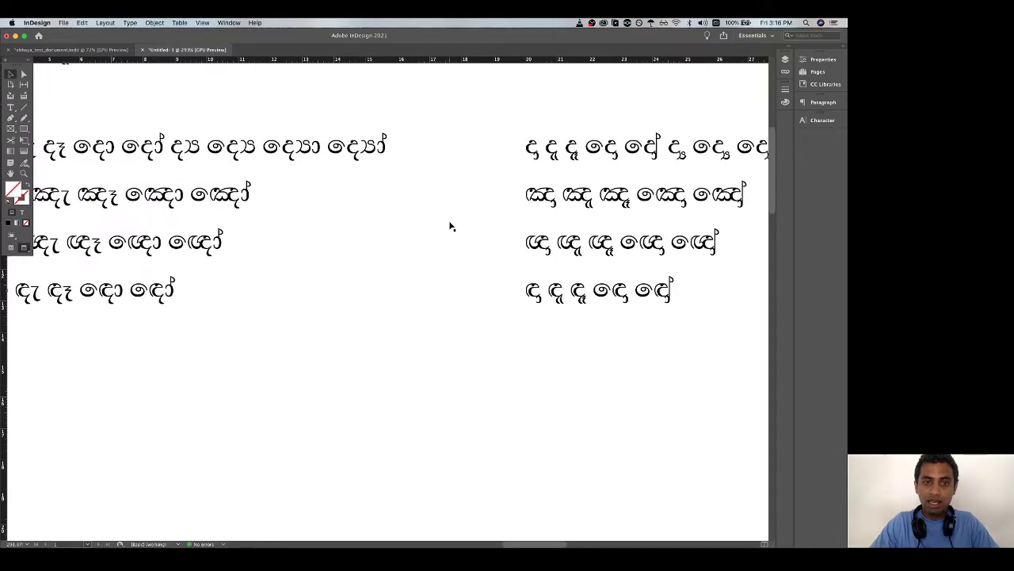
scroll(451, 227, right, 2)
scroll(451, 227, down, 1)
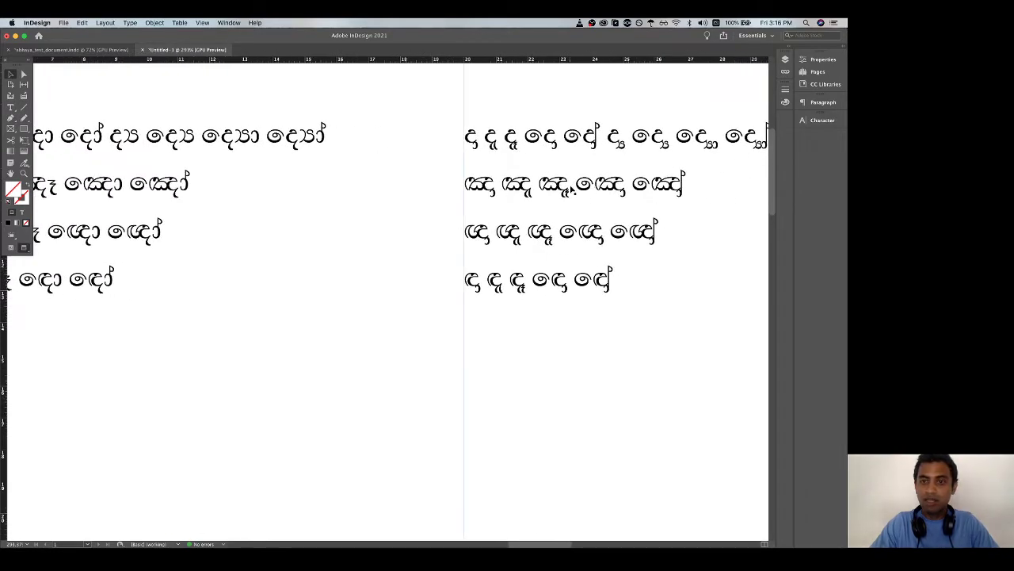
scroll(574, 190, up, 5)
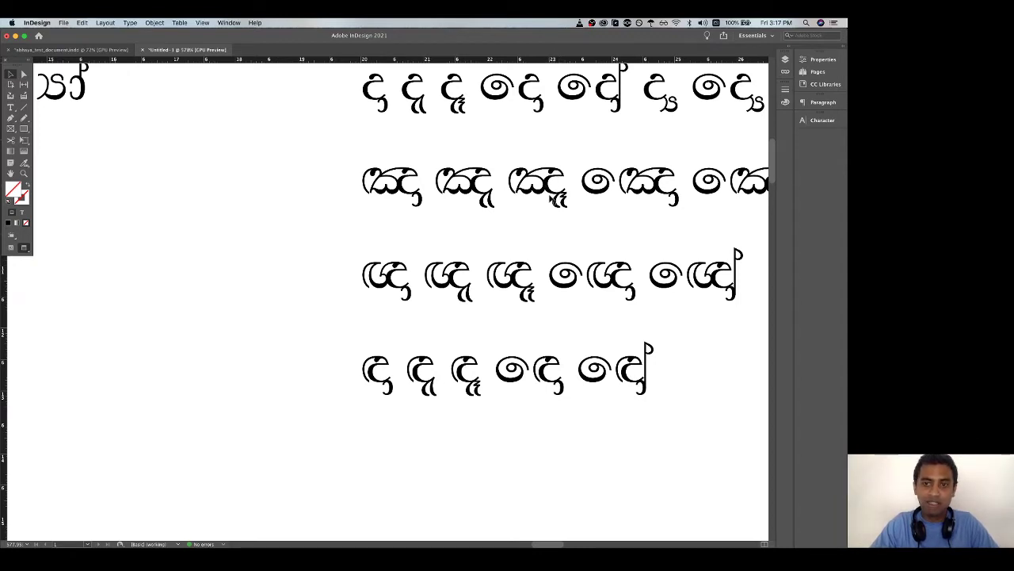
scroll(552, 198, right, 3)
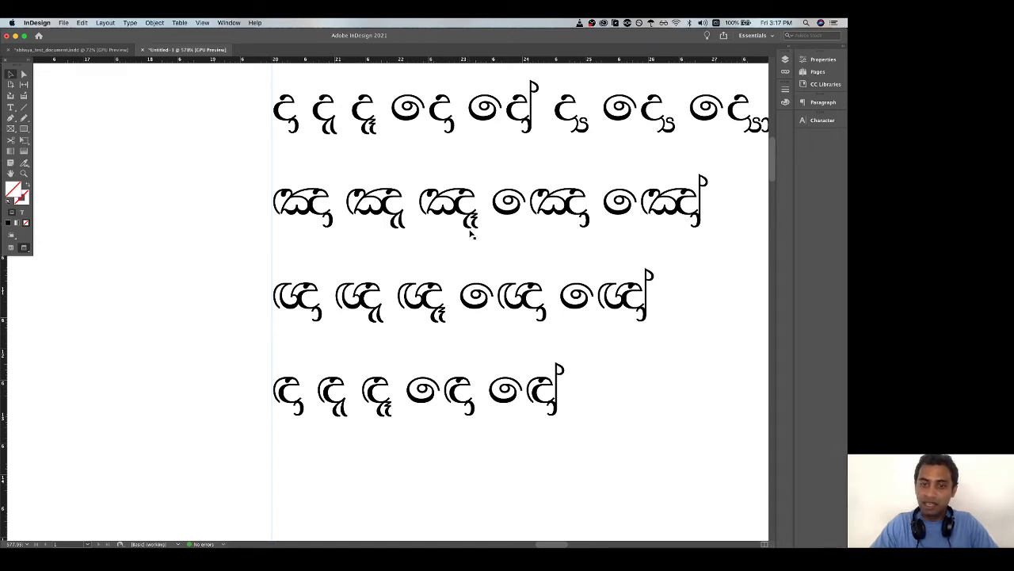
scroll(471, 233, down, 4)
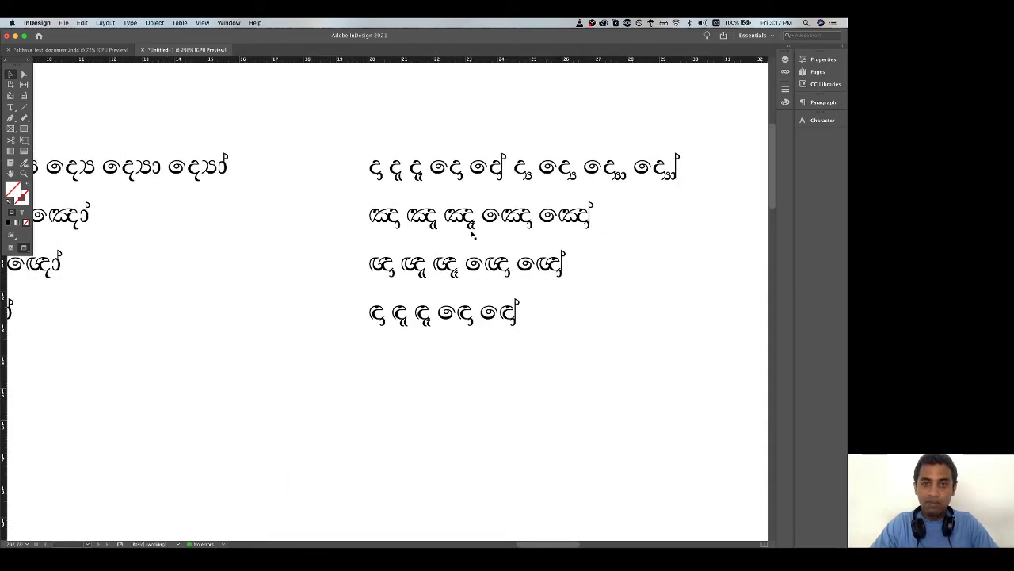
scroll(471, 232, down, 3)
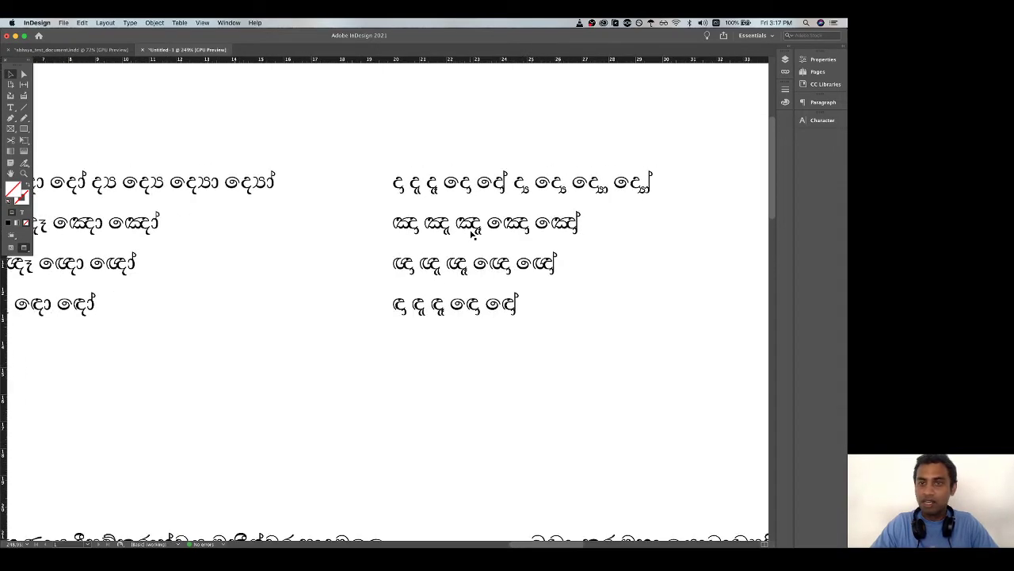
scroll(471, 232, left, 3)
Step: Select the whole first example line and display its character formatting
click(414, 226)
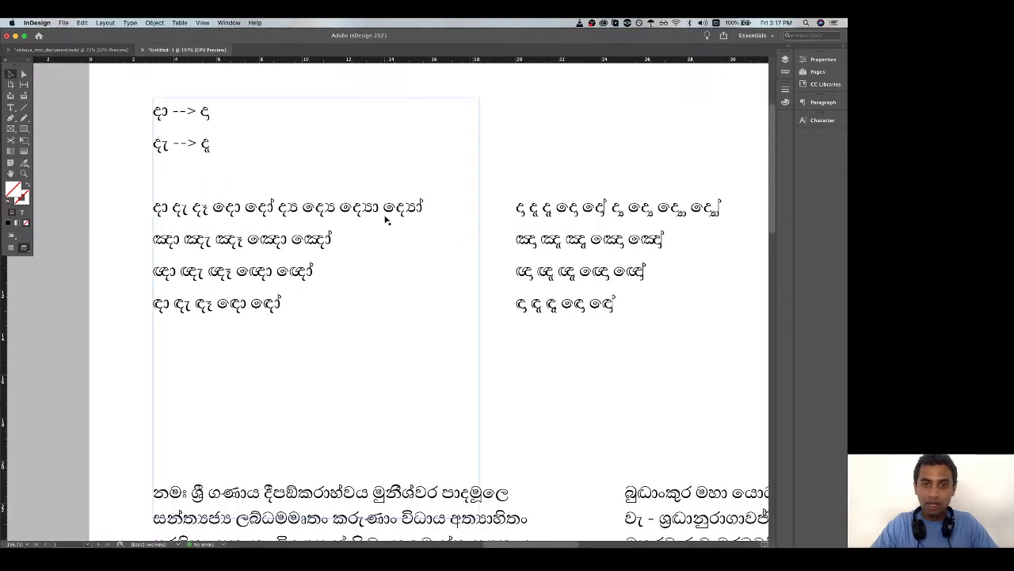
triple_click(384, 211)
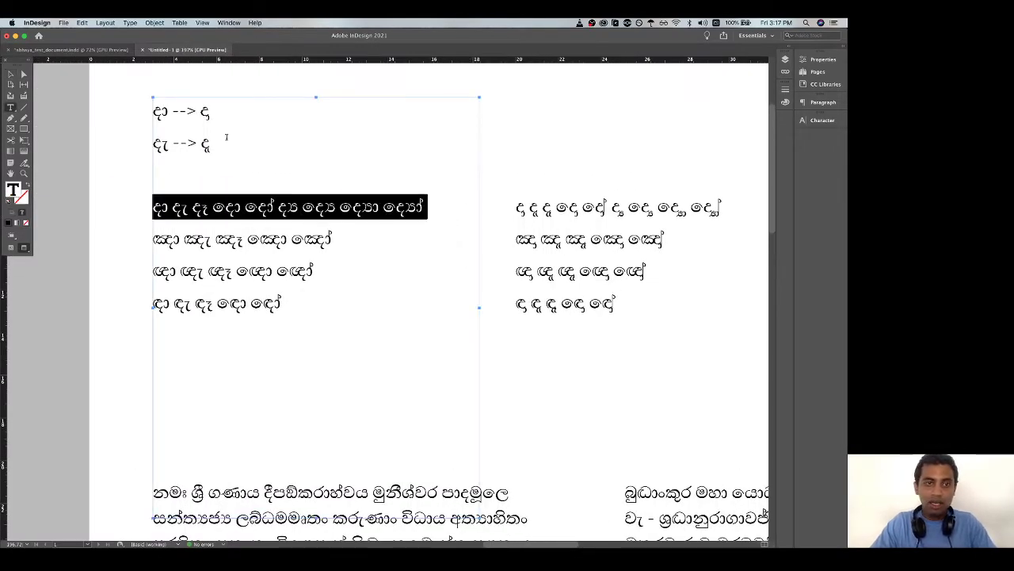
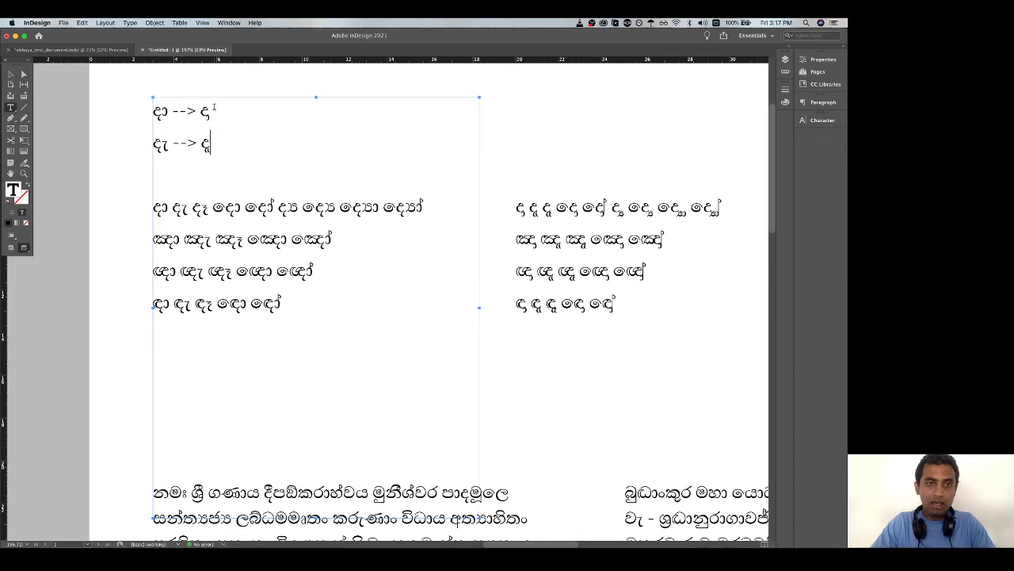
drag(214, 106, 153, 112)
click(821, 121)
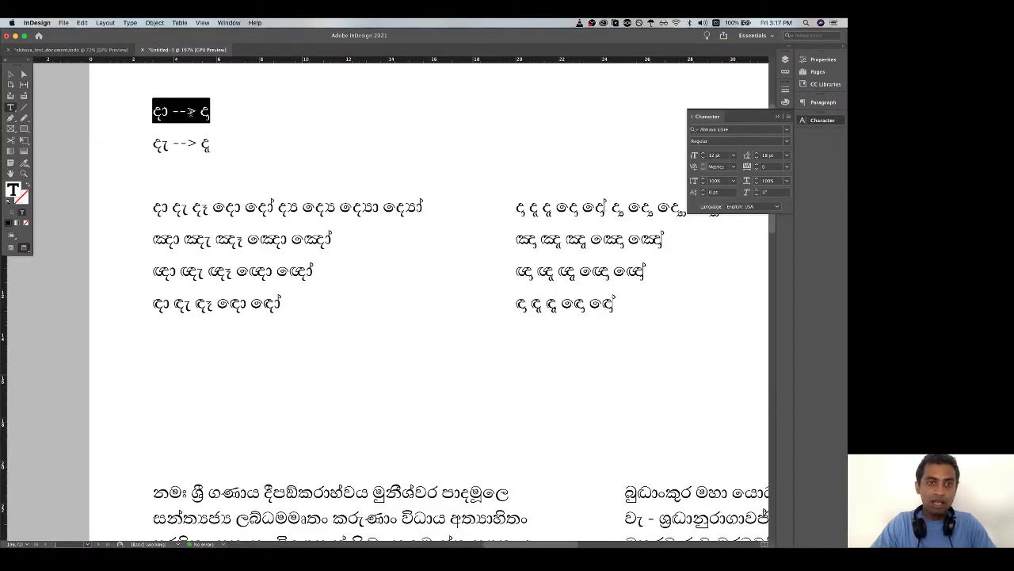
Step: Insert a second දා directly after the separate දා in the first example line
click(175, 112)
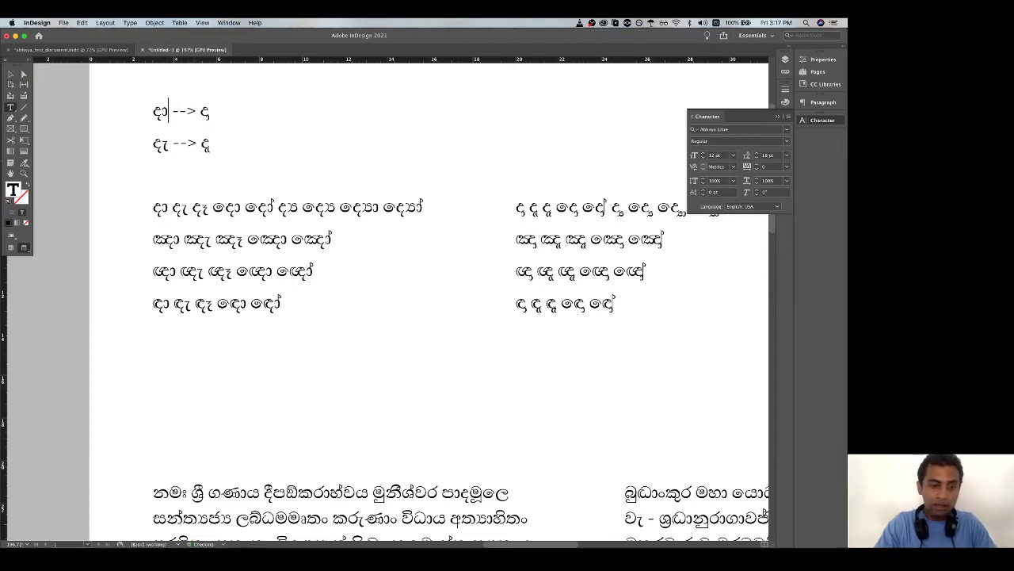
text(දා)
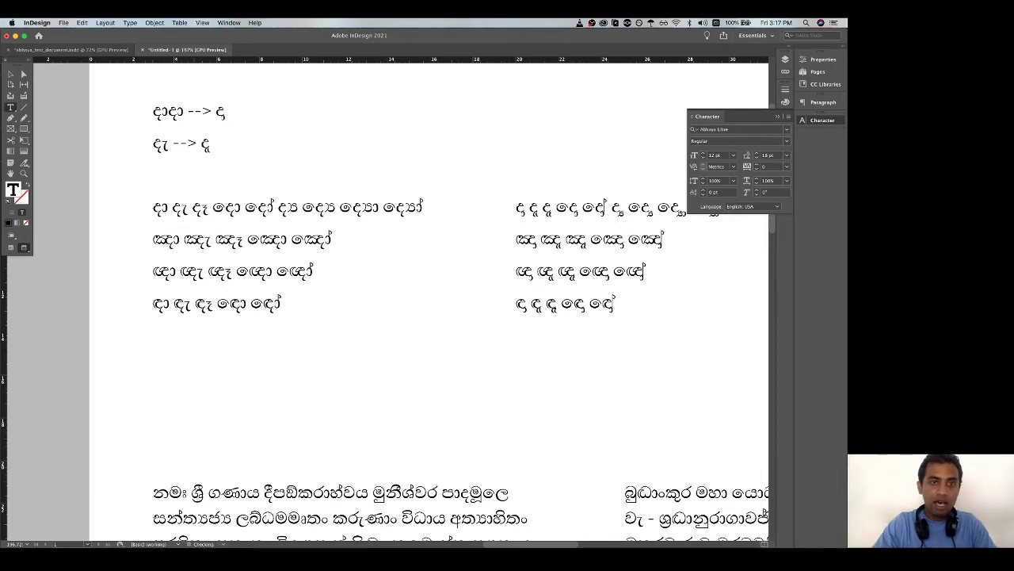
Step: Step the text cursor through the first example line and append another දා after the joined form at its end
click(202, 111)
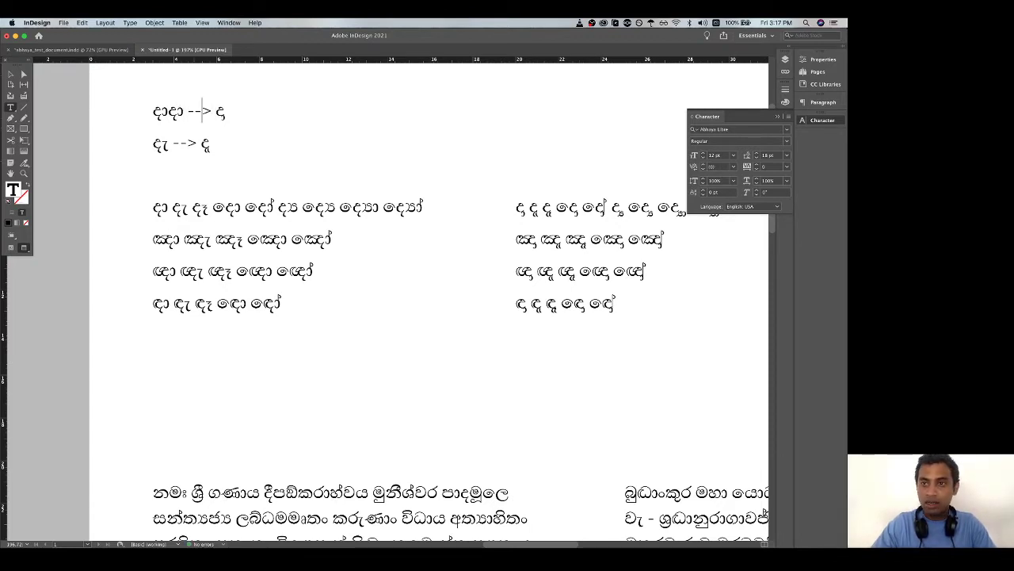
key(Left)
key(Left)
key(Left)
key(Left)
key(Right)
key(Right)
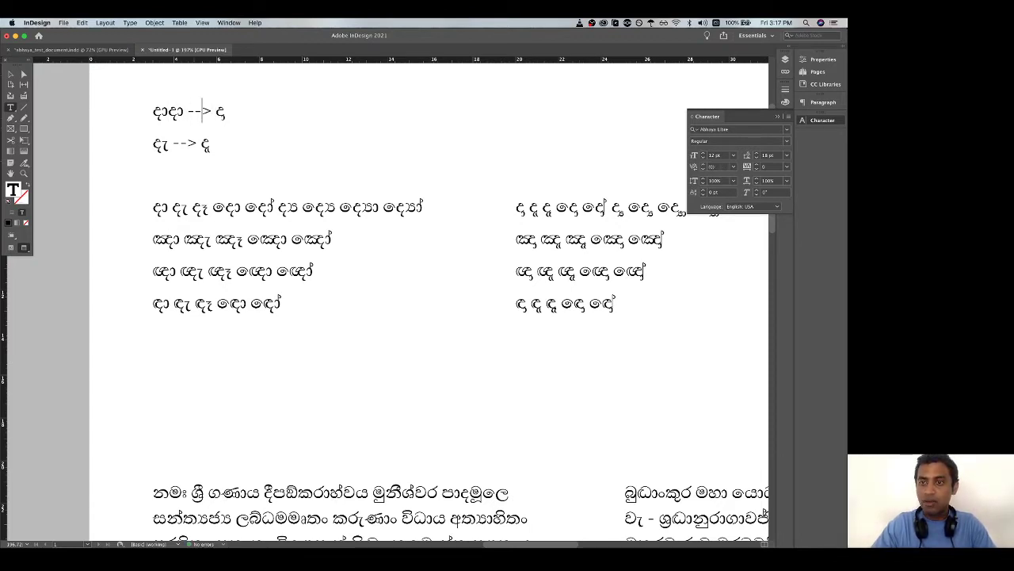
key(Right)
key(Right)
key(Right)
key(Right)
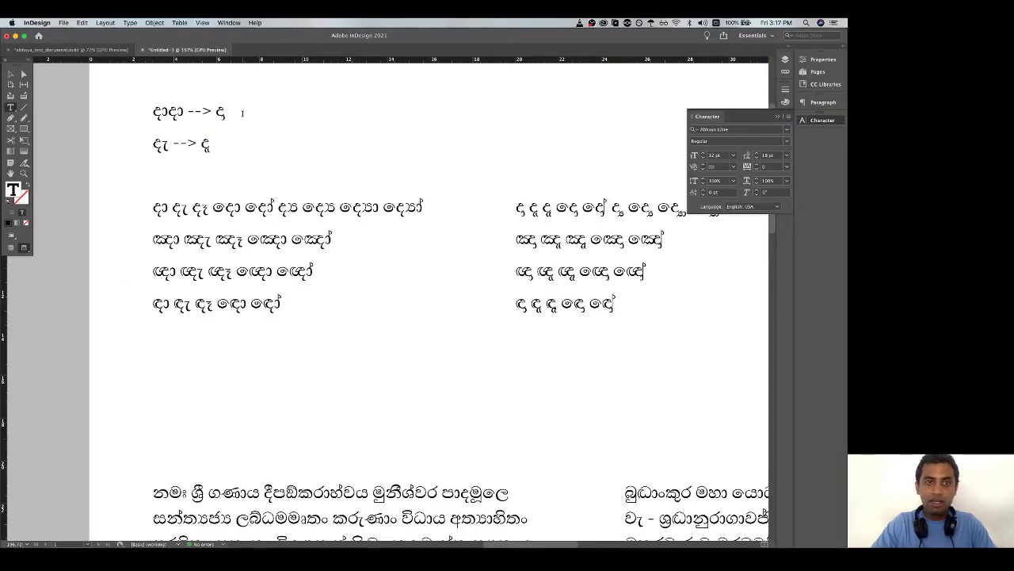
key(Right)
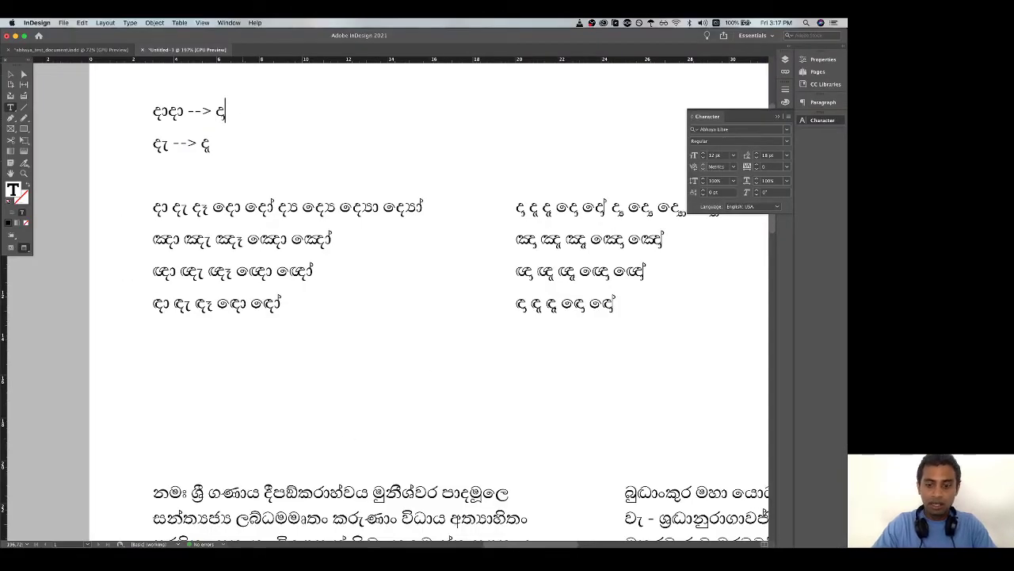
text(ද)
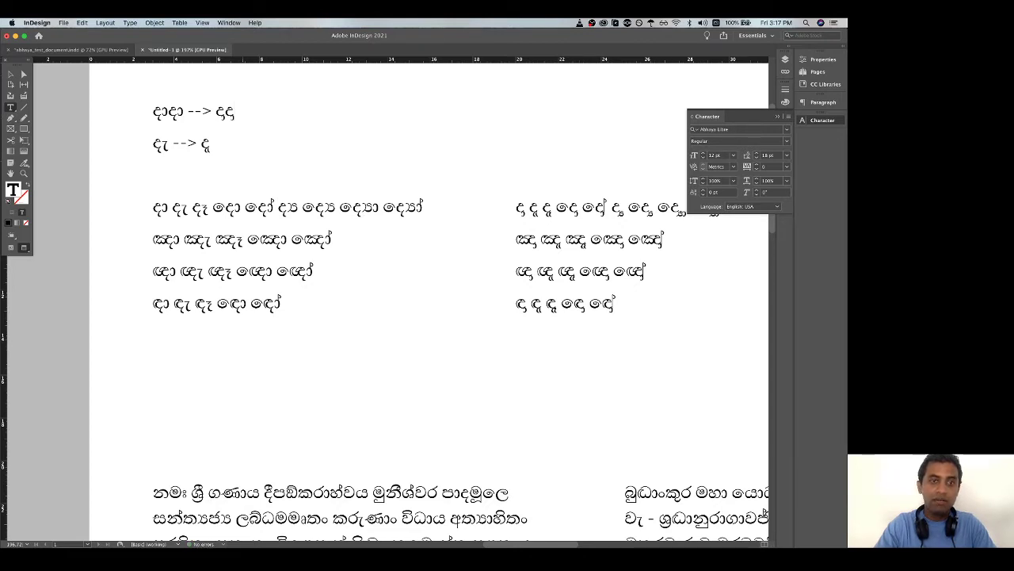
Step: Delete the trial letters from both sides of the arrow in the first example line and close the character settings
key(BackSpace)
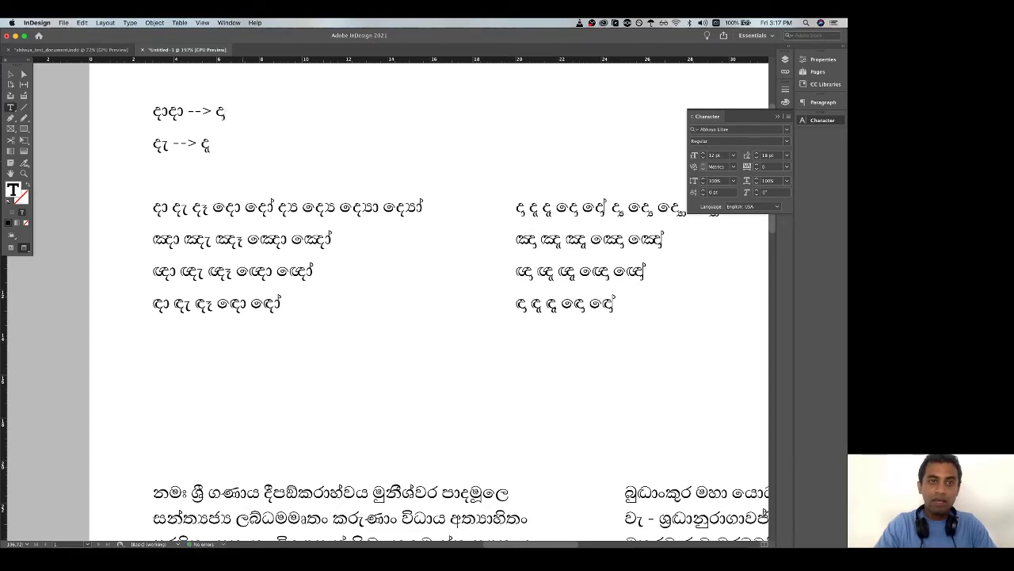
key(Left)
key(Left)
key(Left)
key(Left)
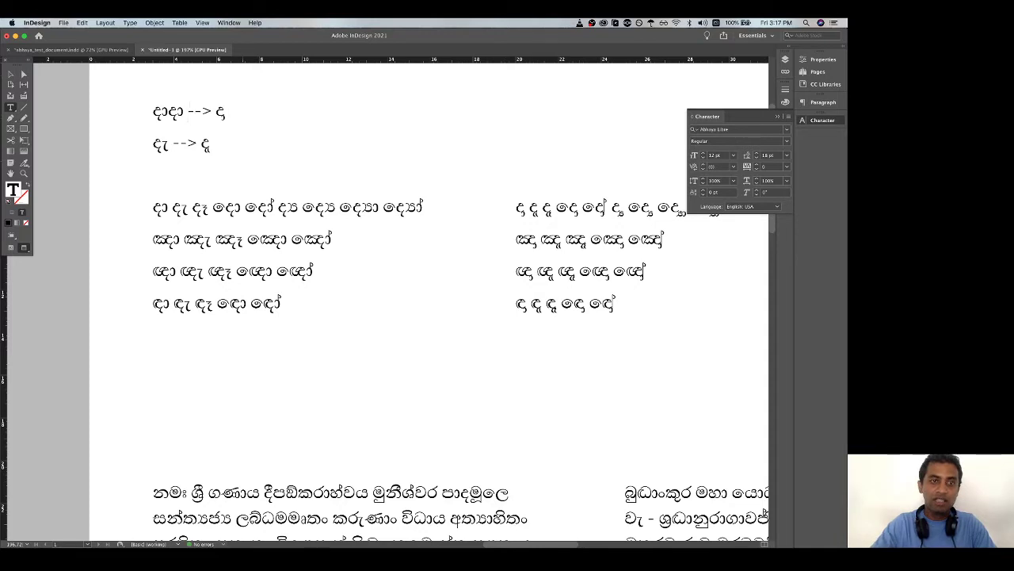
key(BackSpace)
key(BackSpace)
key(BackSpace)
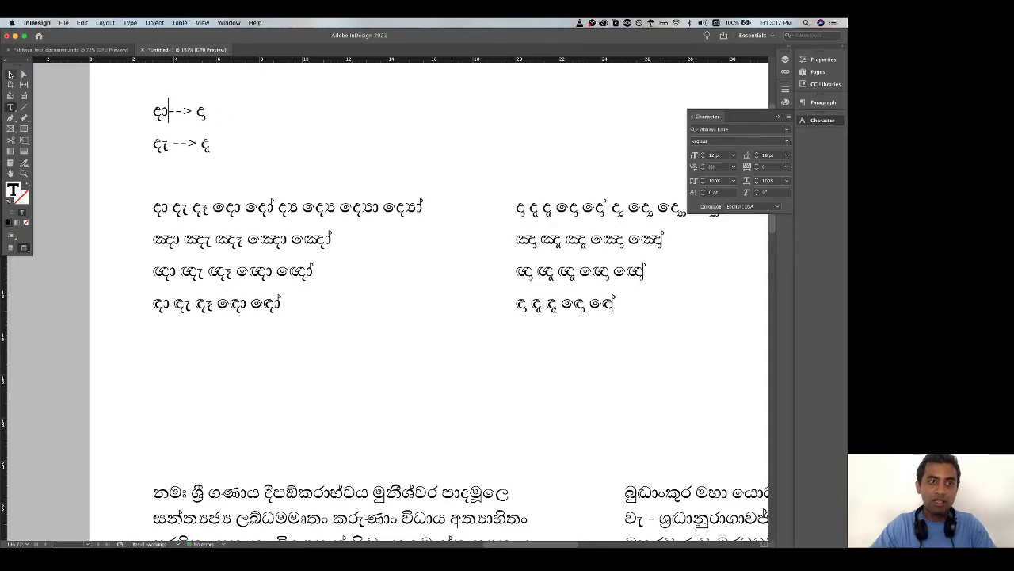
click(11, 74)
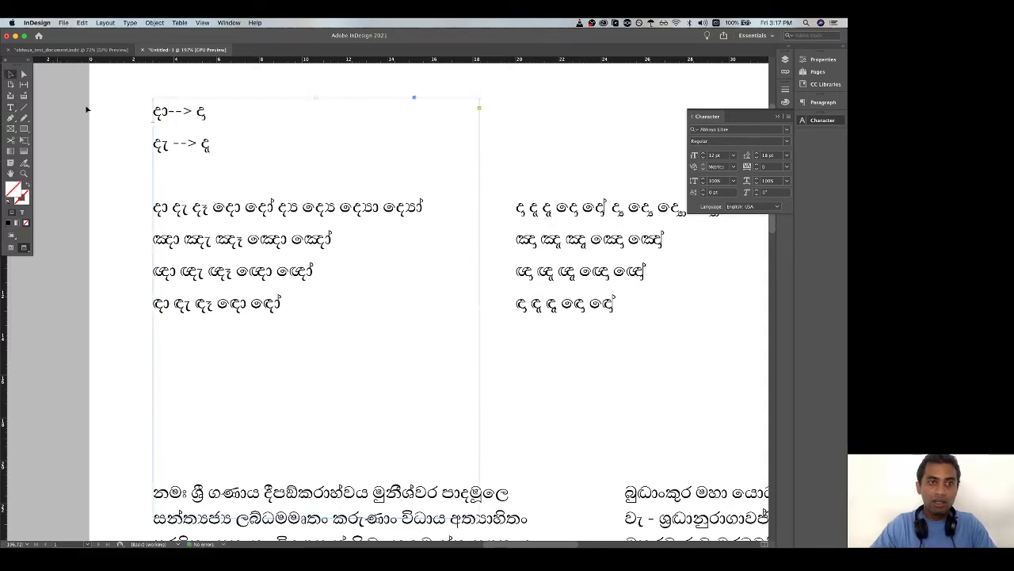
click(776, 117)
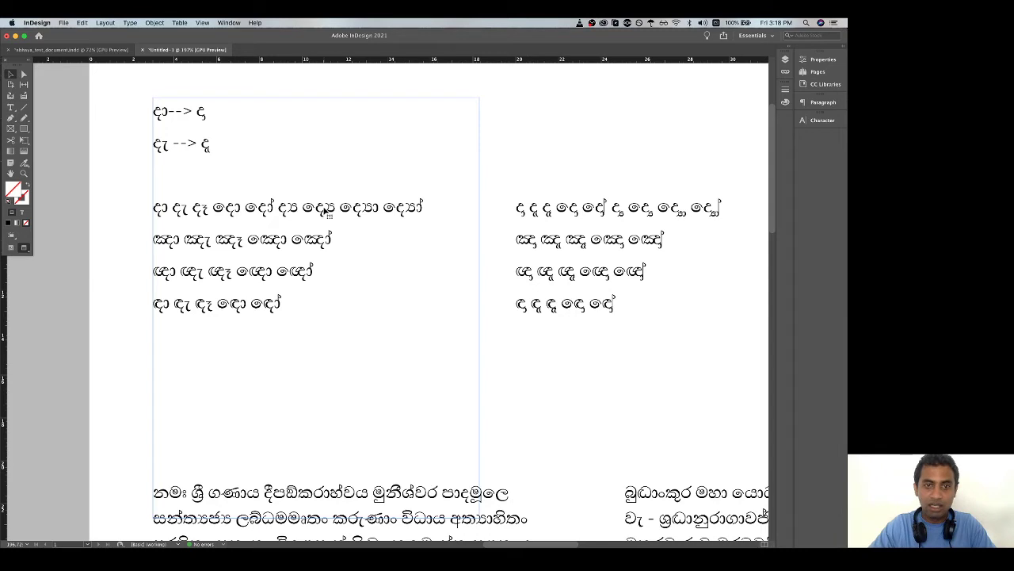
Step: Highlight all four lines of joined forms in the right-hand column, then place the cursor after the last line of separate forms
double_click(325, 209)
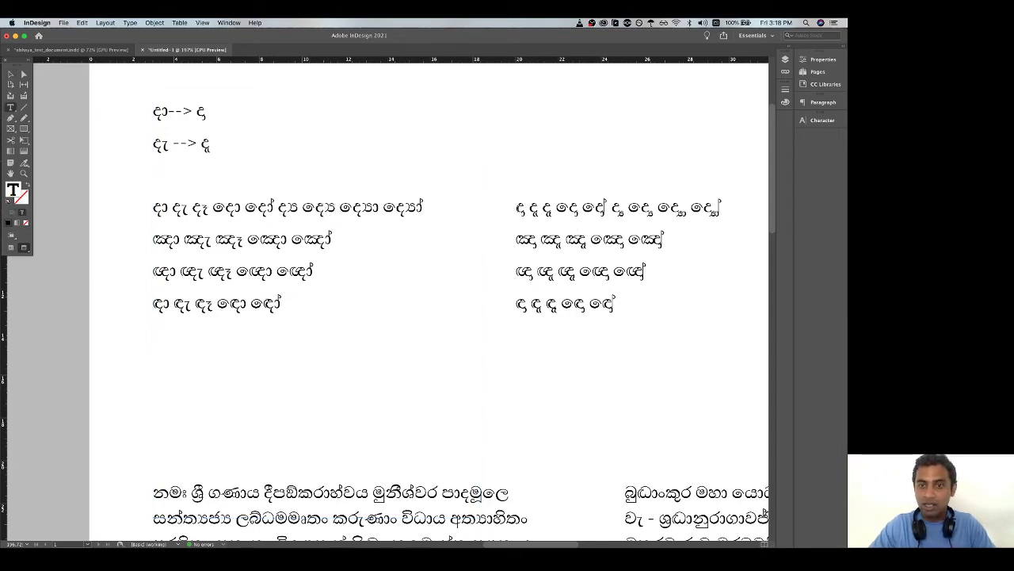
drag(517, 209, 622, 294)
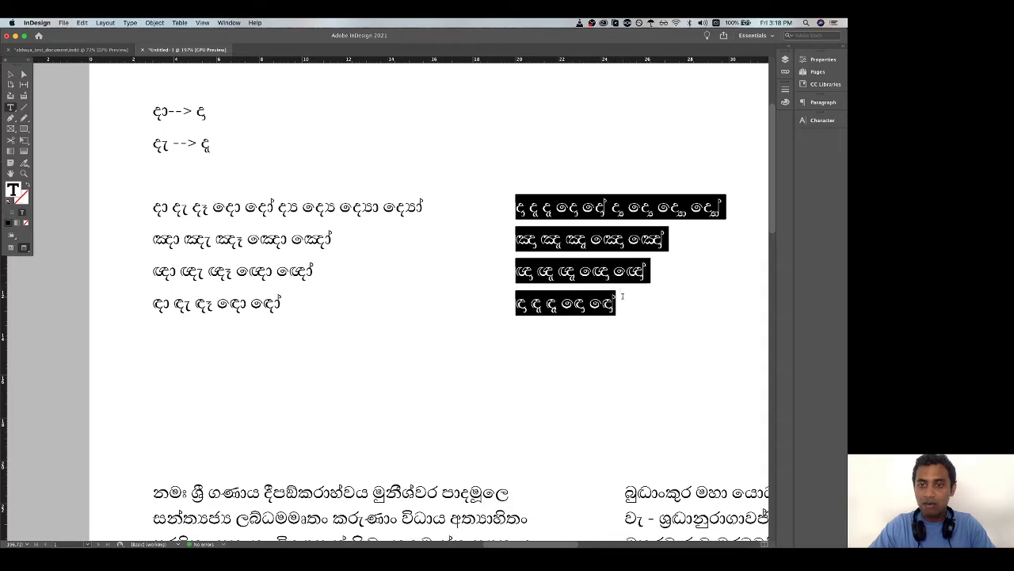
click(285, 303)
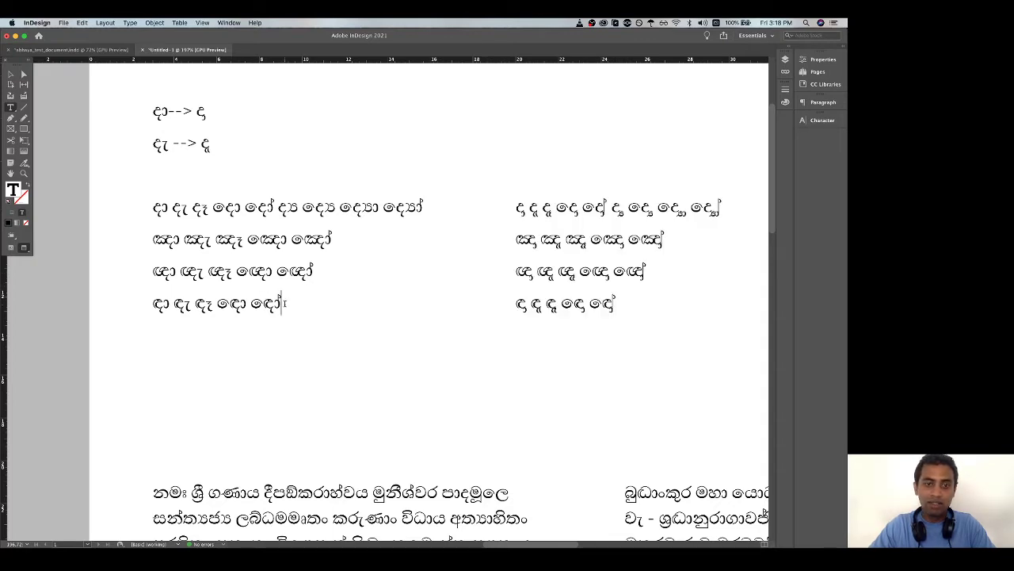
Step: Highlight the four lines of separate forms in the left-hand column, then clear the selection
drag(286, 303, 148, 216)
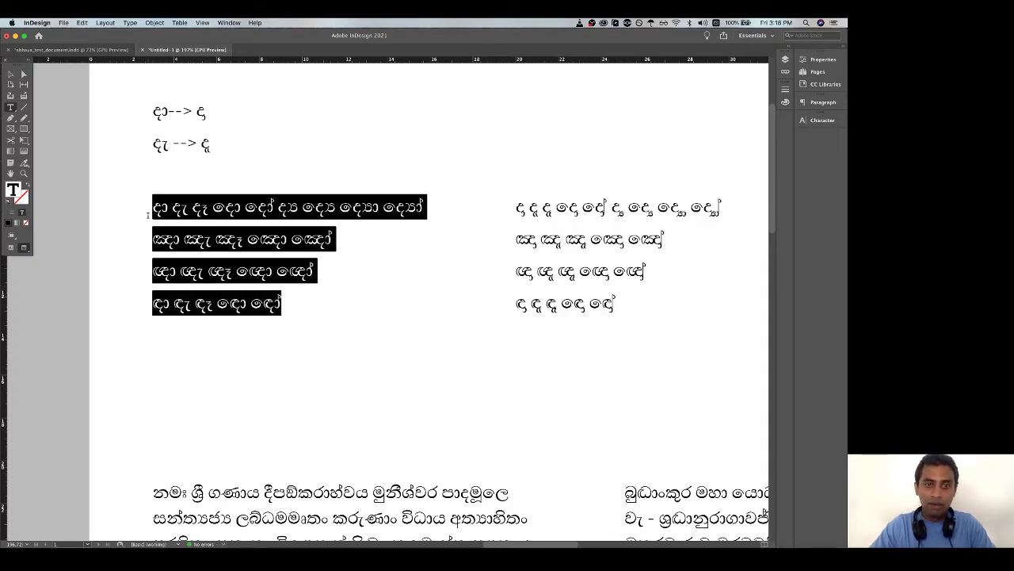
click(211, 238)
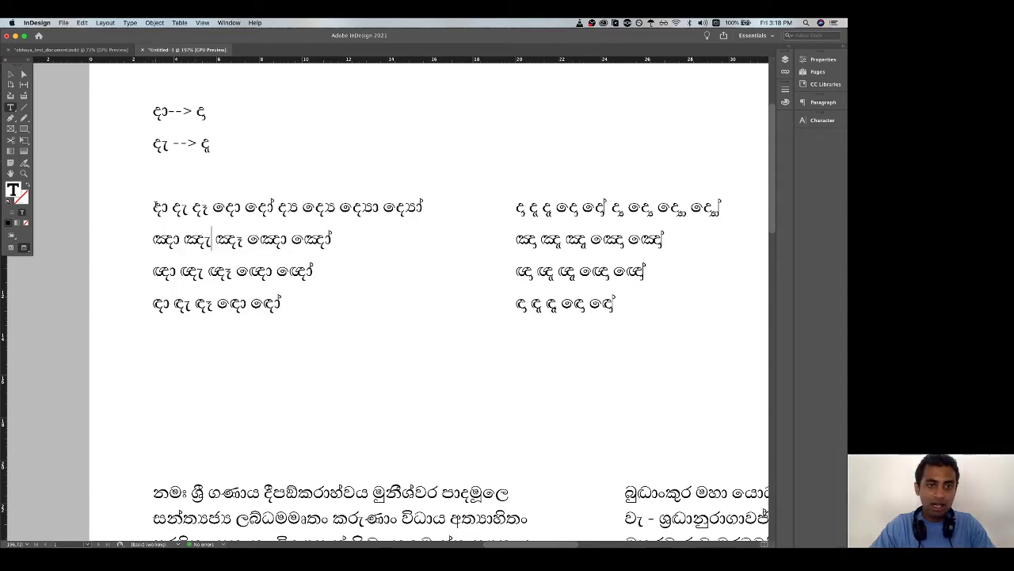
drag(153, 207, 315, 290)
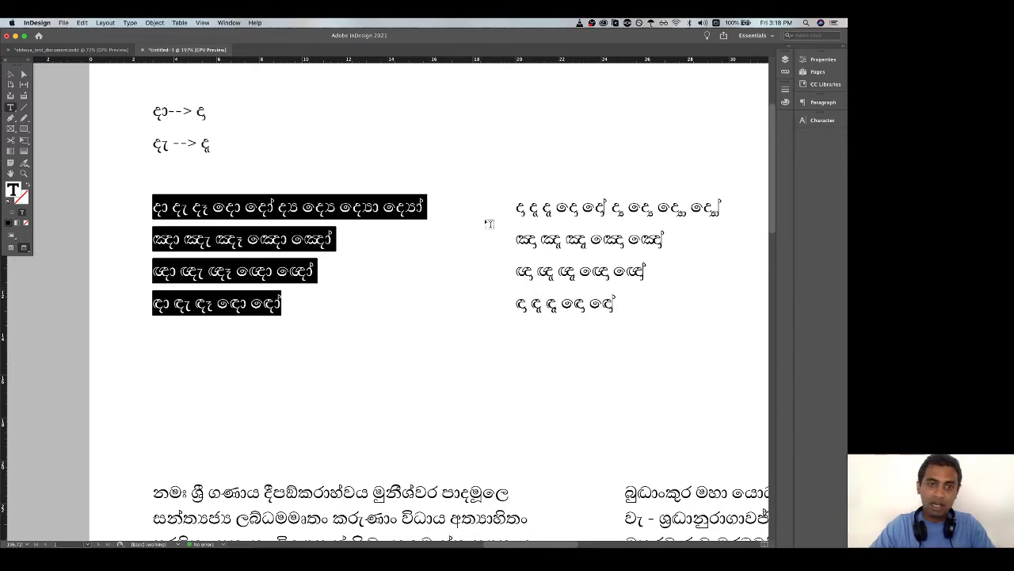
click(189, 214)
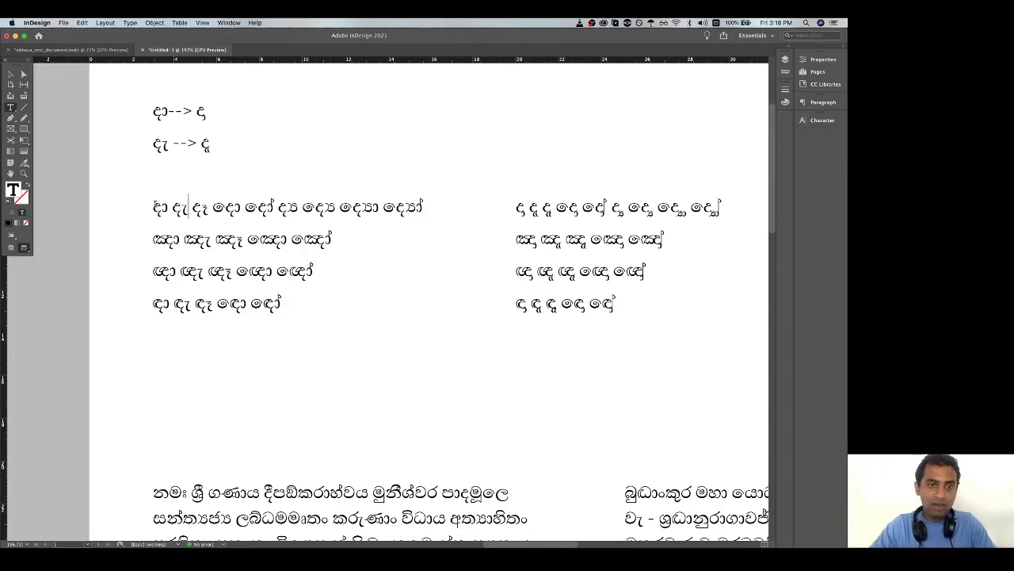
Step: Select all four lines of separate forms and look through their OpenType stylistic sets without applying one
drag(154, 205, 301, 289)
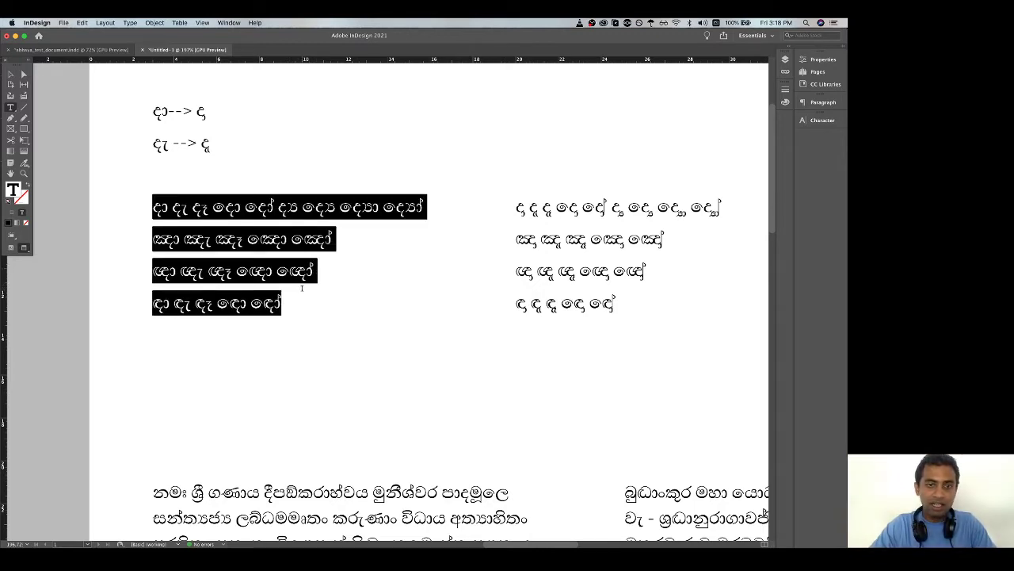
click(821, 122)
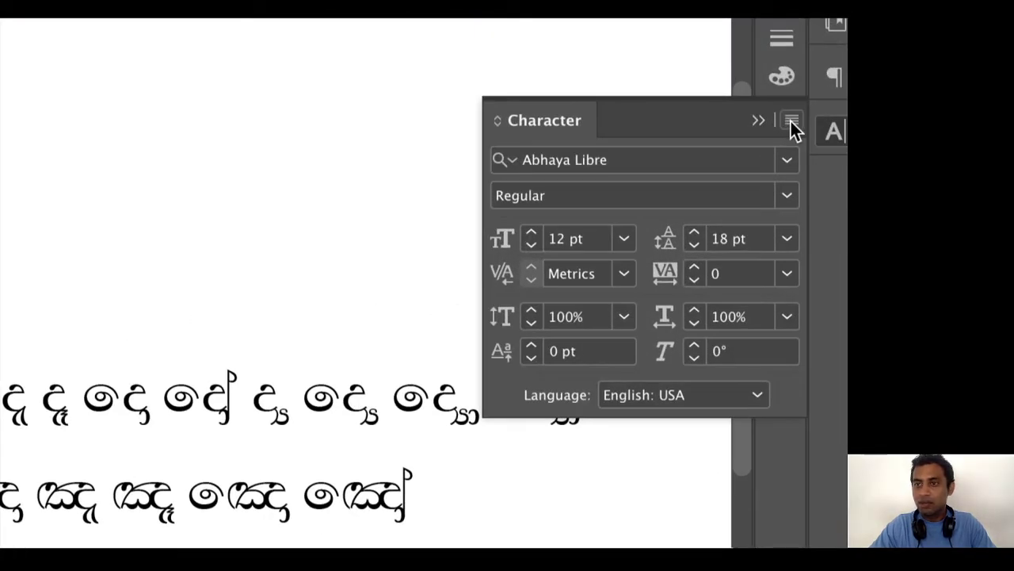
click(791, 122)
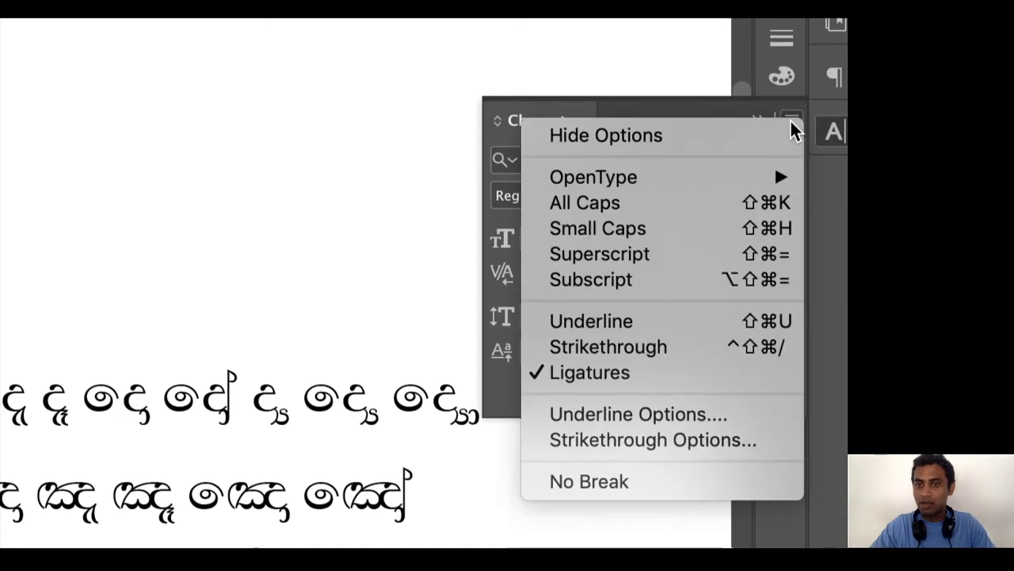
mouse_move(775, 175)
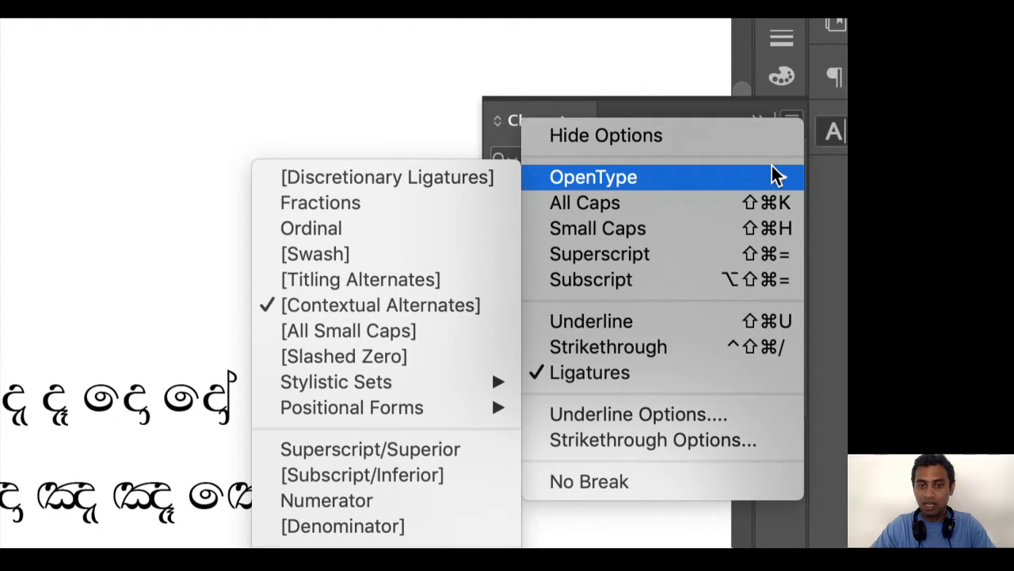
mouse_move(462, 383)
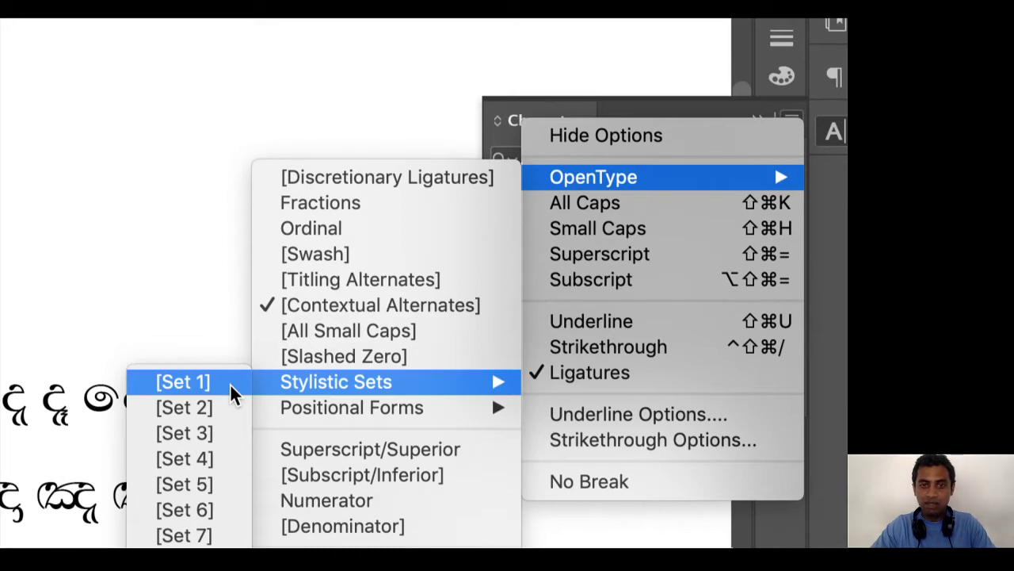
click(468, 114)
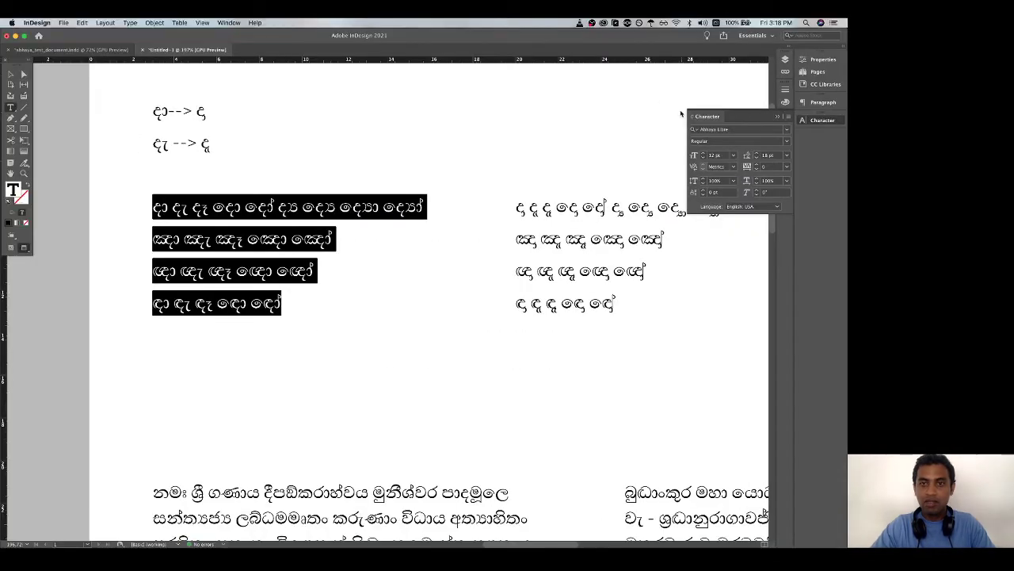
Step: Apply OpenType stylistic Set 1 to the entire first line of separate forms, the one starting with දා
click(474, 260)
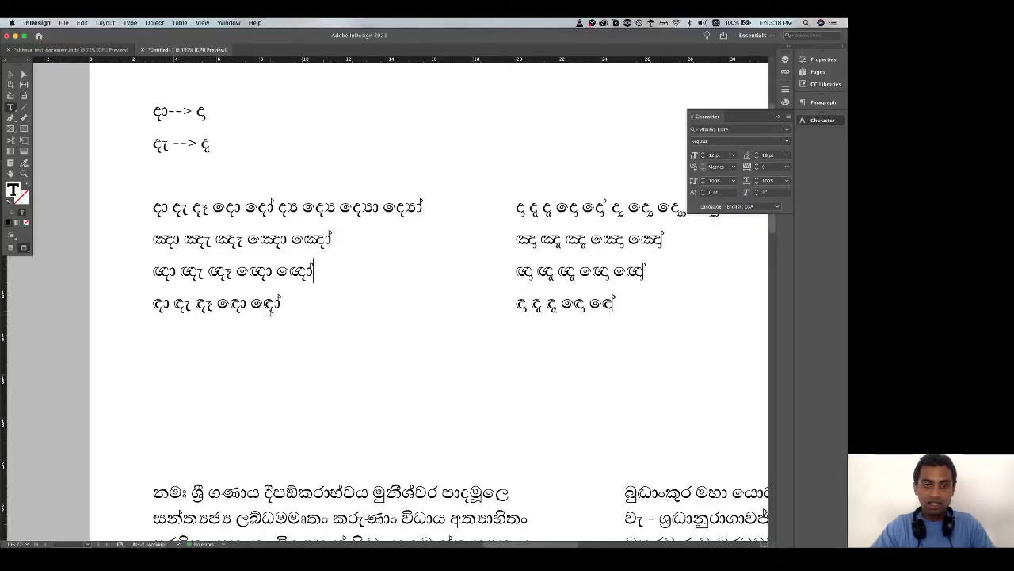
drag(281, 308, 416, 207)
click(193, 224)
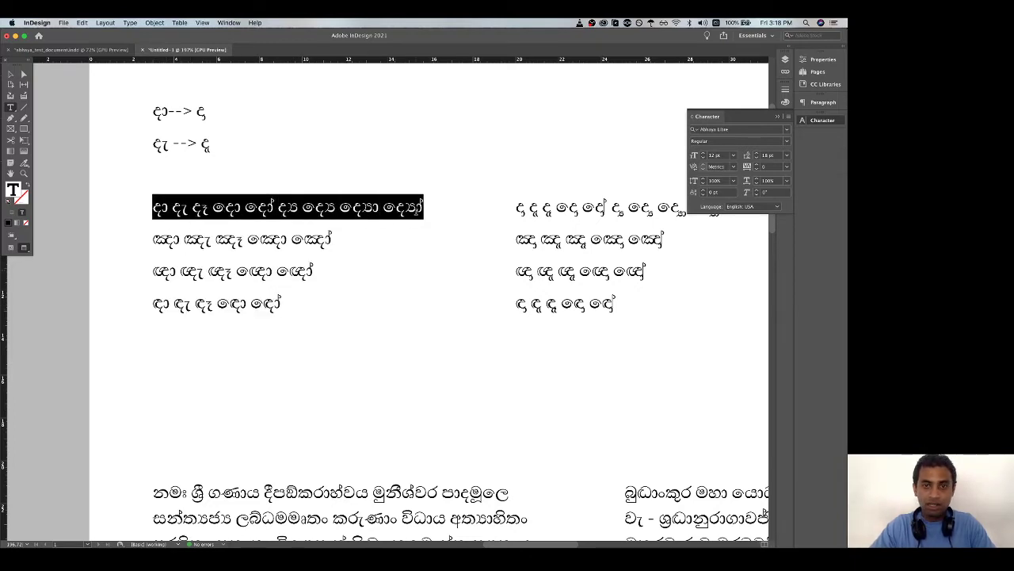
click(807, 120)
click(807, 121)
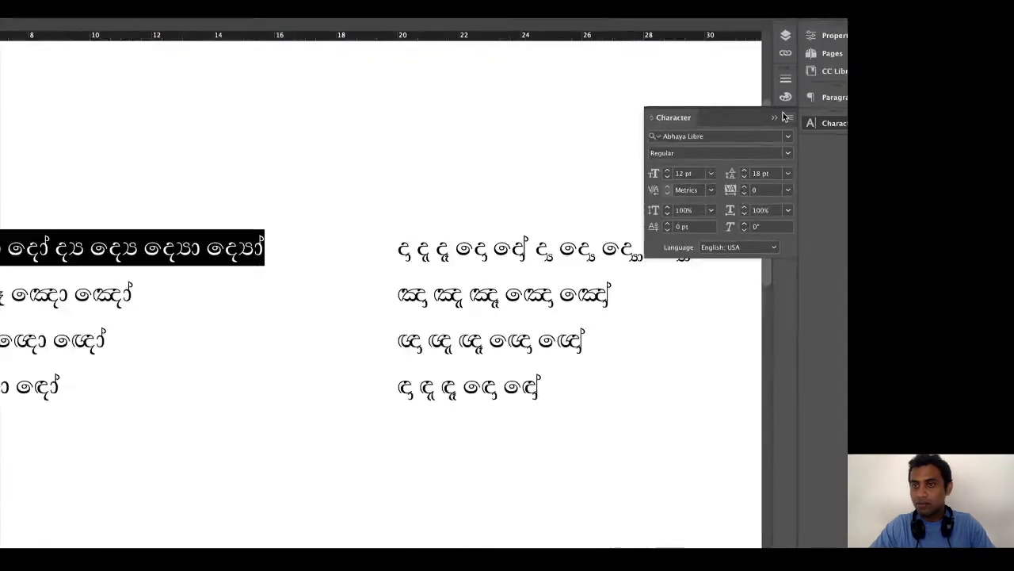
click(792, 123)
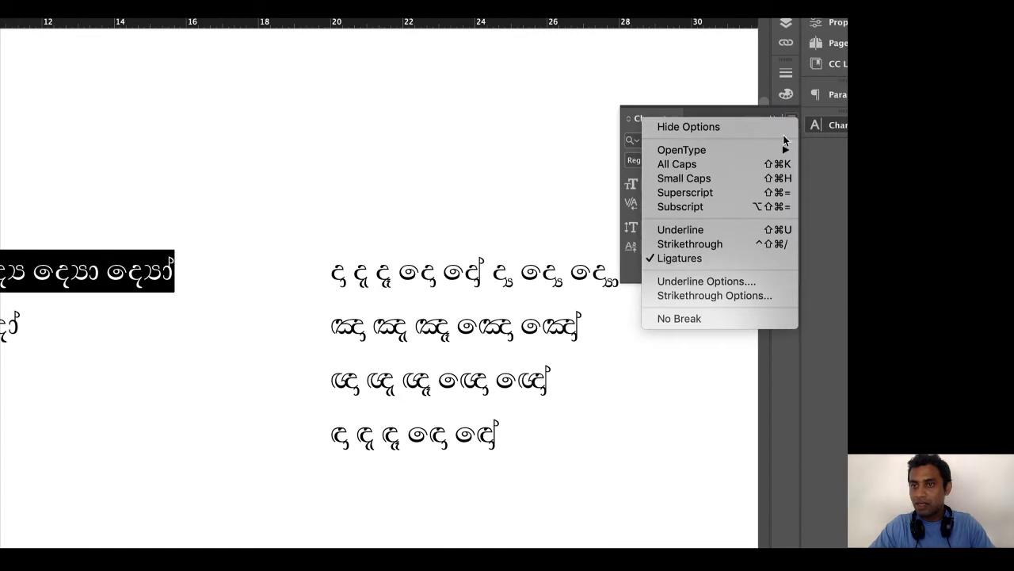
mouse_move(781, 149)
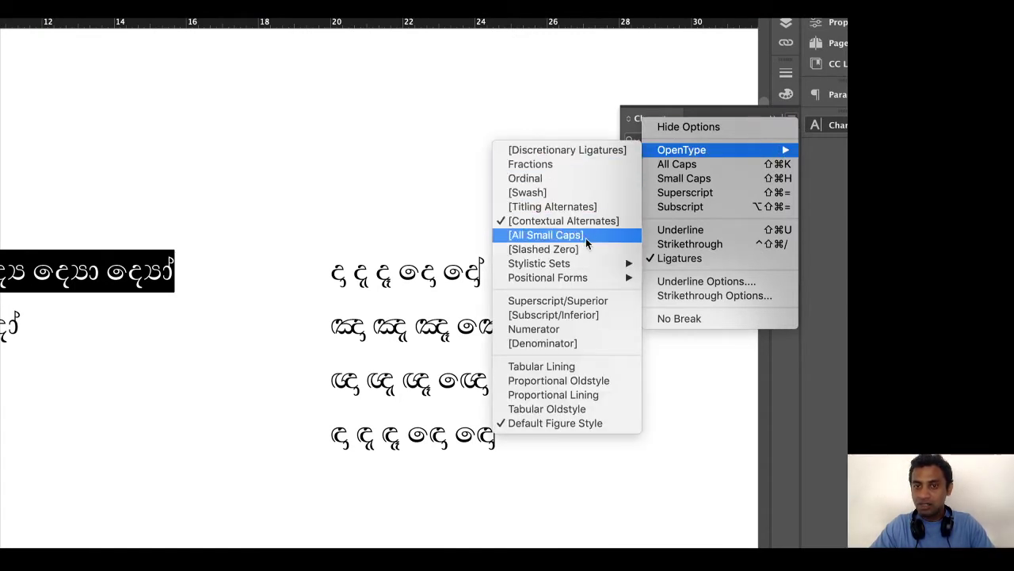
mouse_move(577, 263)
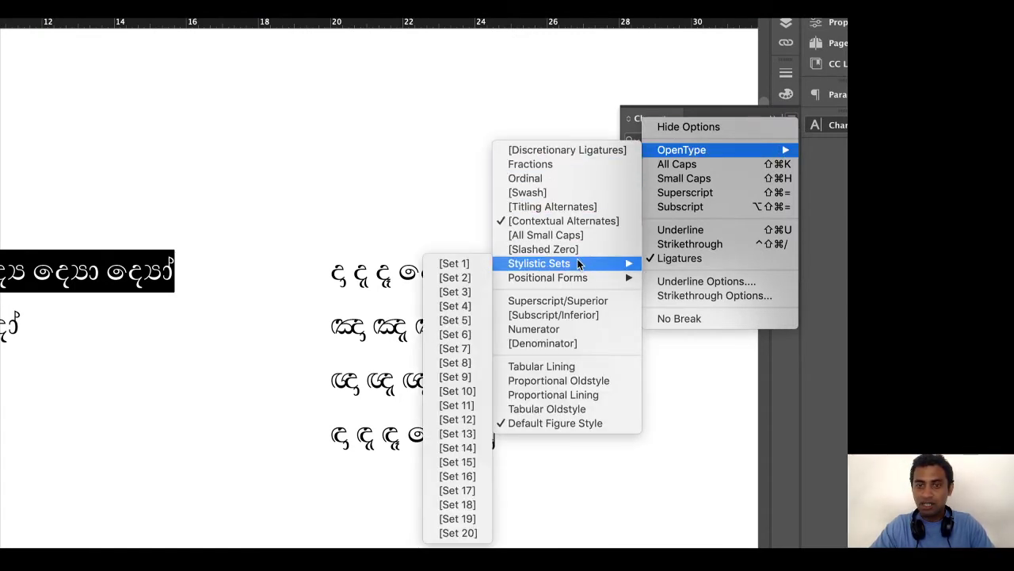
click(464, 265)
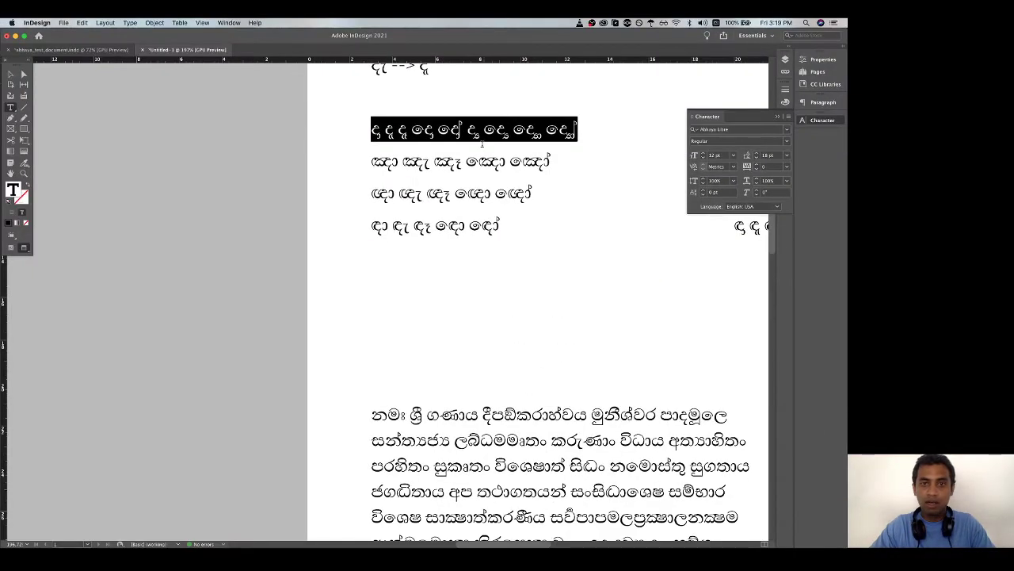
Step: Turn off stylistic Set 1 for only the second to fifth letter groups of the first line in the left-hand column
scroll(481, 144, right, 10)
scroll(481, 143, up, 3)
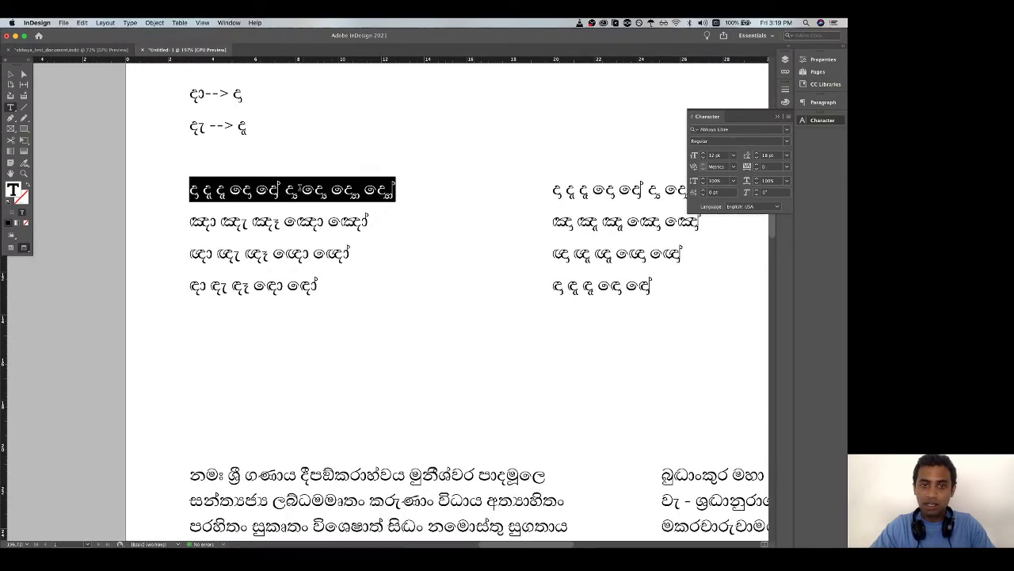
scroll(299, 190, up, 5)
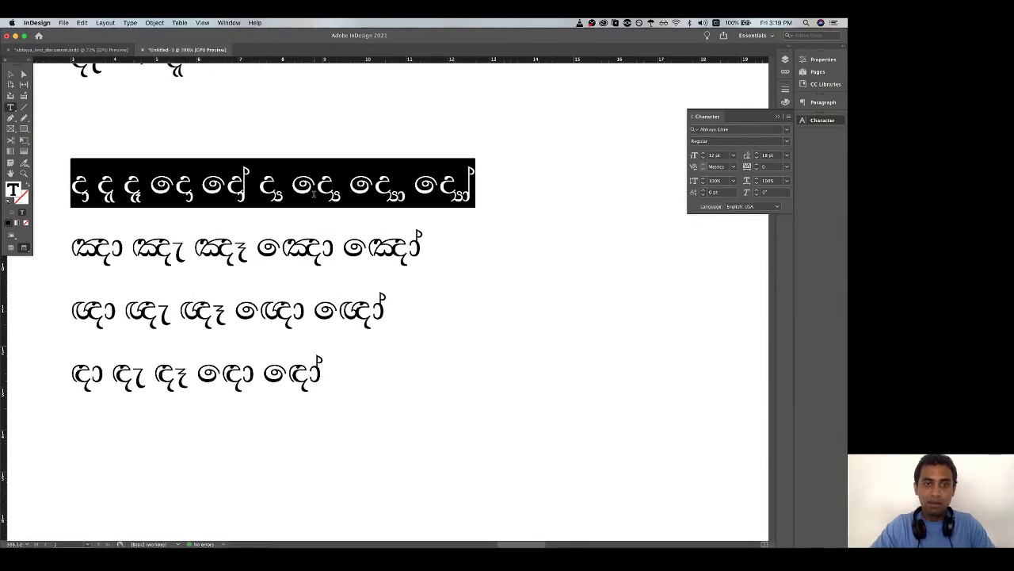
click(256, 246)
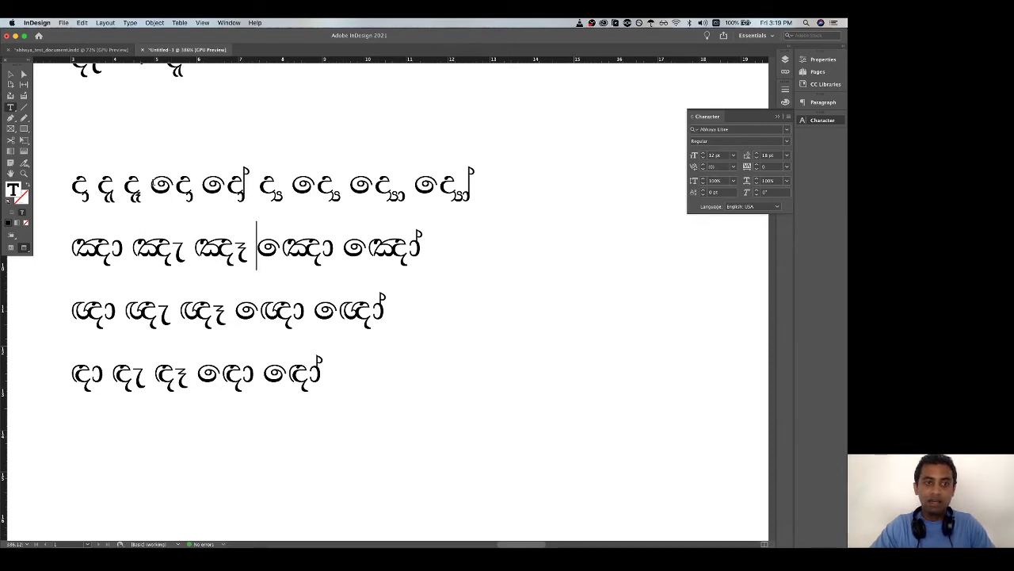
drag(98, 187, 232, 189)
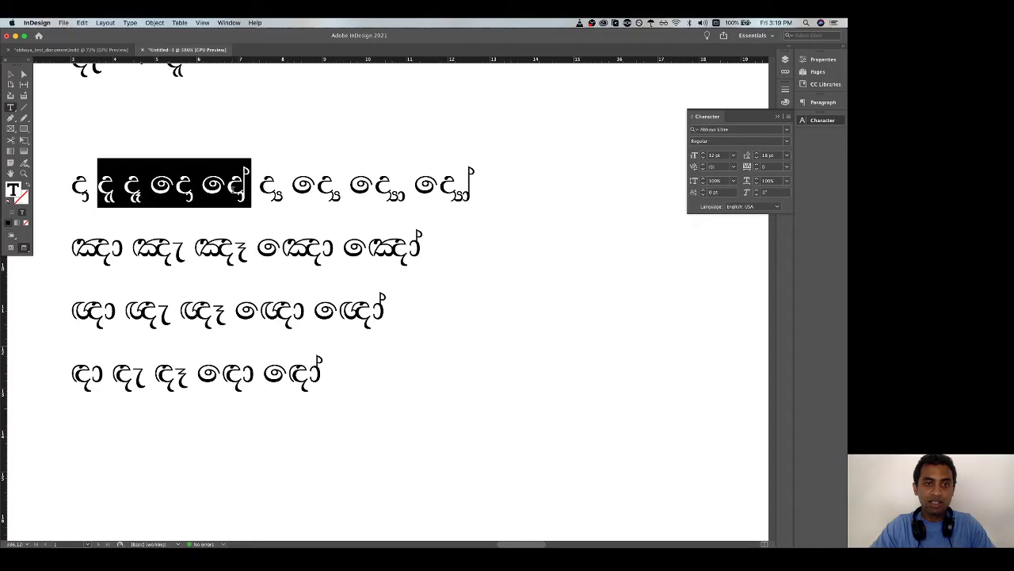
click(788, 118)
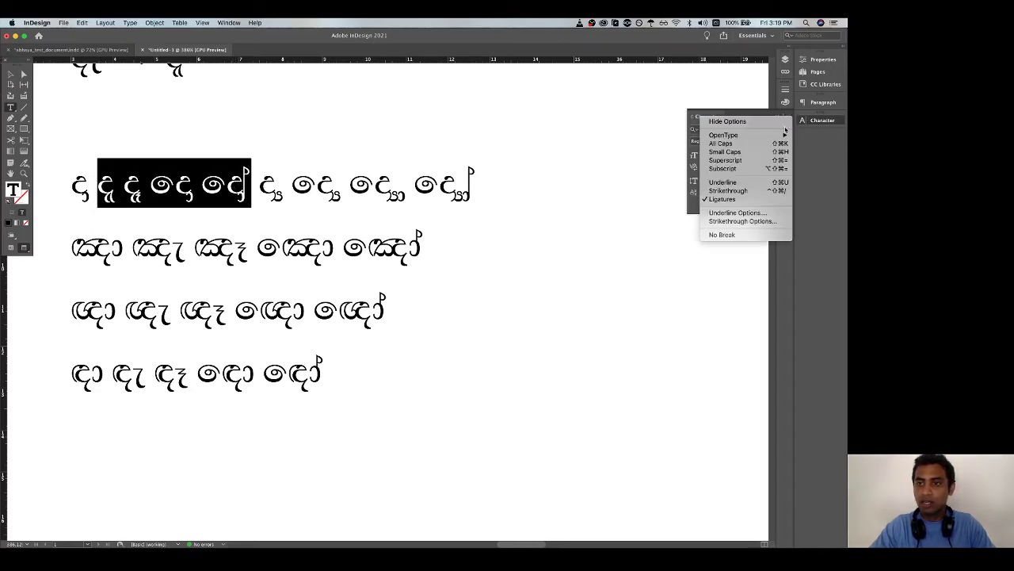
mouse_move(783, 136)
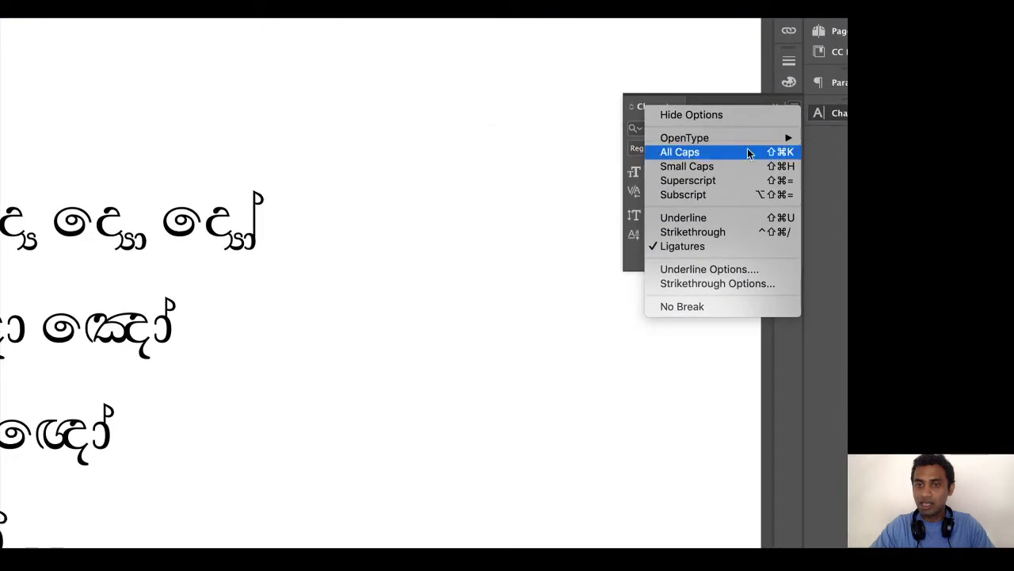
mouse_move(735, 138)
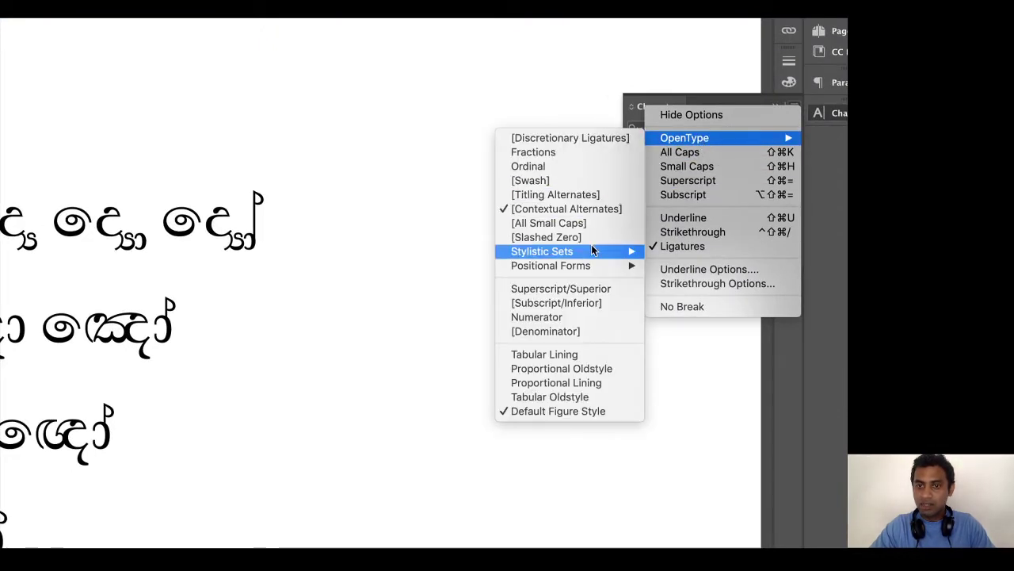
mouse_move(590, 248)
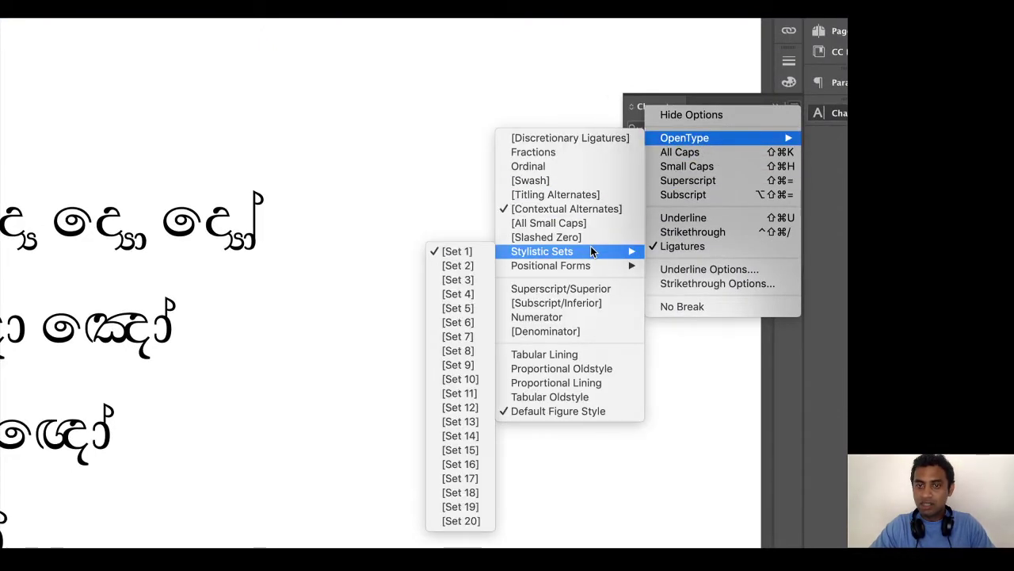
click(447, 256)
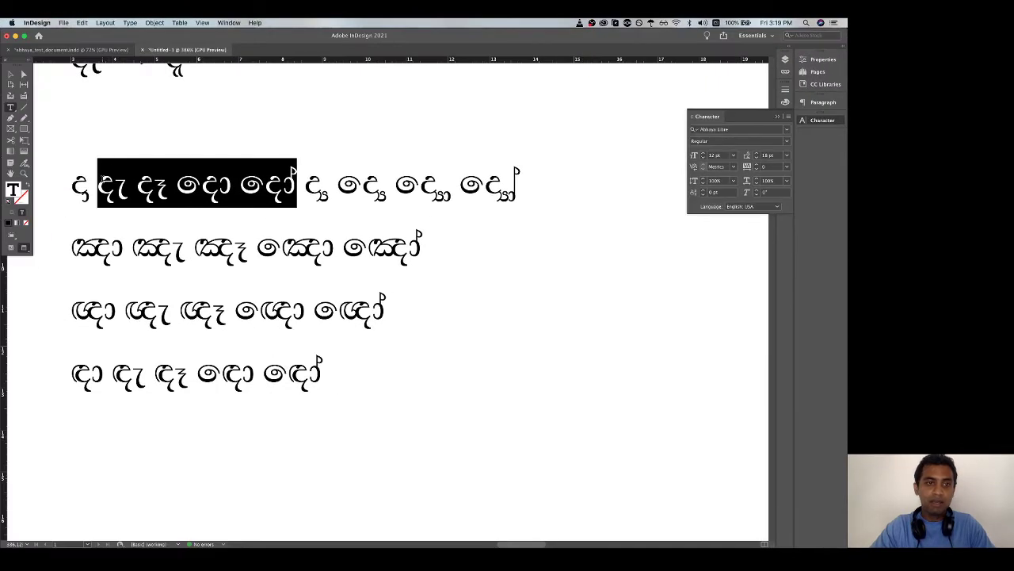
Step: Highlight the separate forms දැ දෑ දො දෝ in the first line again and compare the two columns
click(103, 179)
drag(98, 184, 282, 190)
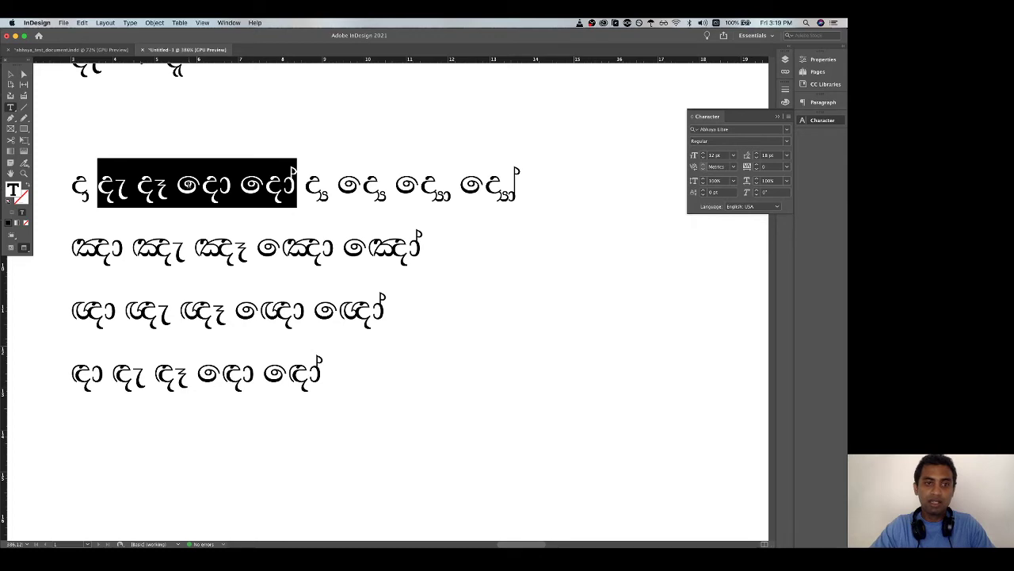
scroll(187, 182, up, 10)
scroll(188, 181, down, 15)
scroll(188, 184, up, 2)
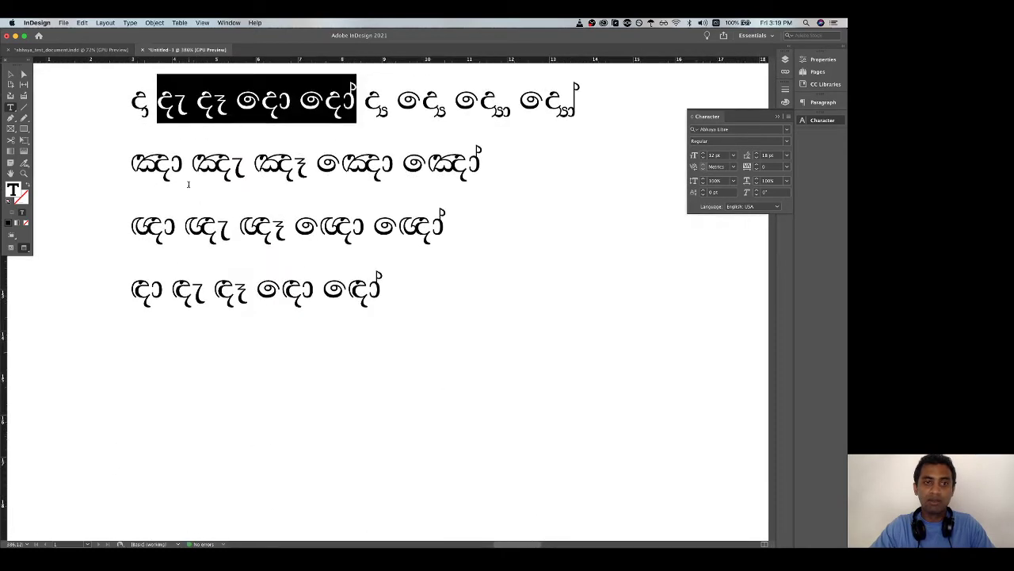
scroll(188, 184, down, 5)
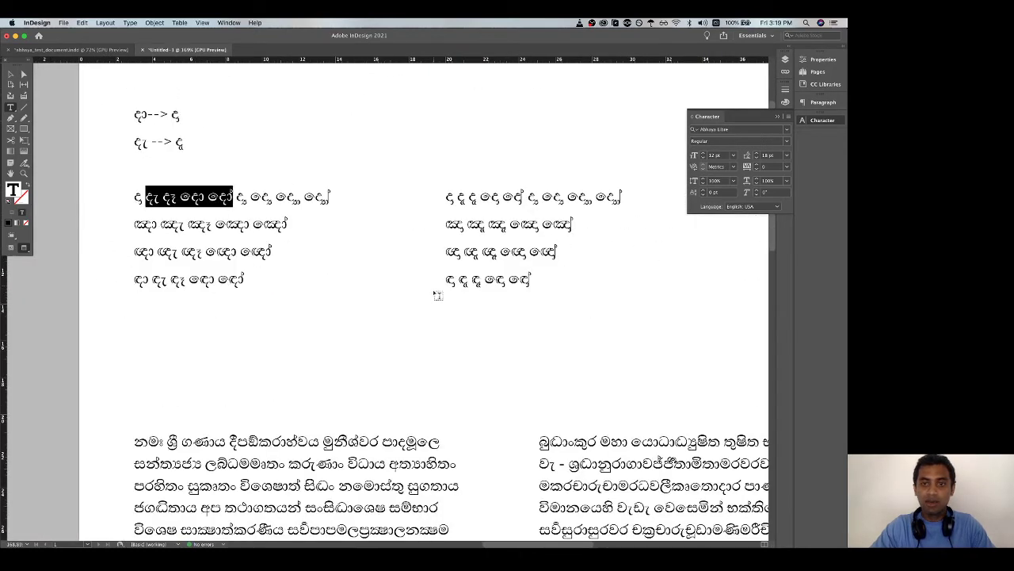
Step: Select all four lines of joined forms in the right-hand column and turn off their OpenType stylistic Set 1
click(535, 281)
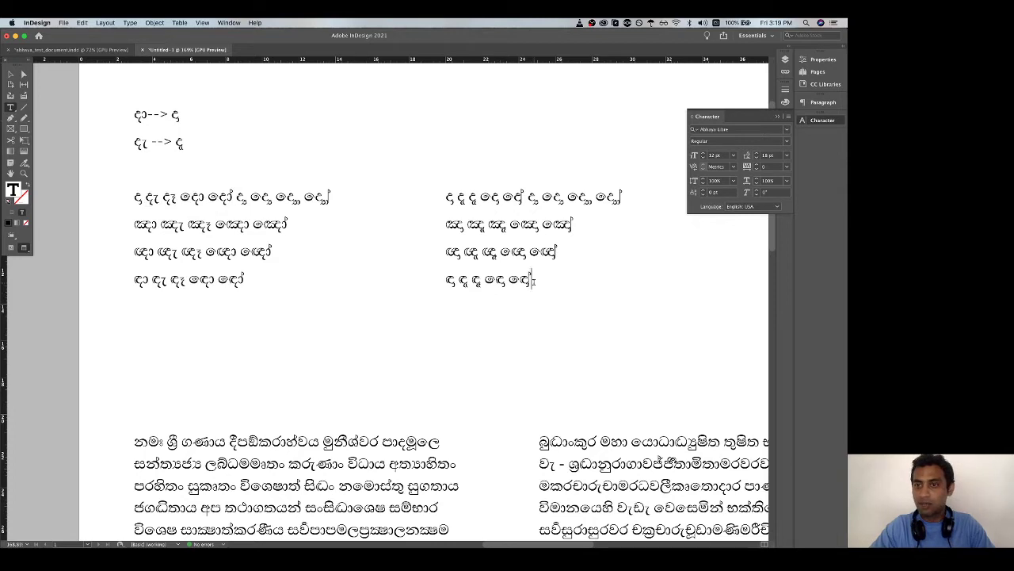
scroll(535, 280, up, 3)
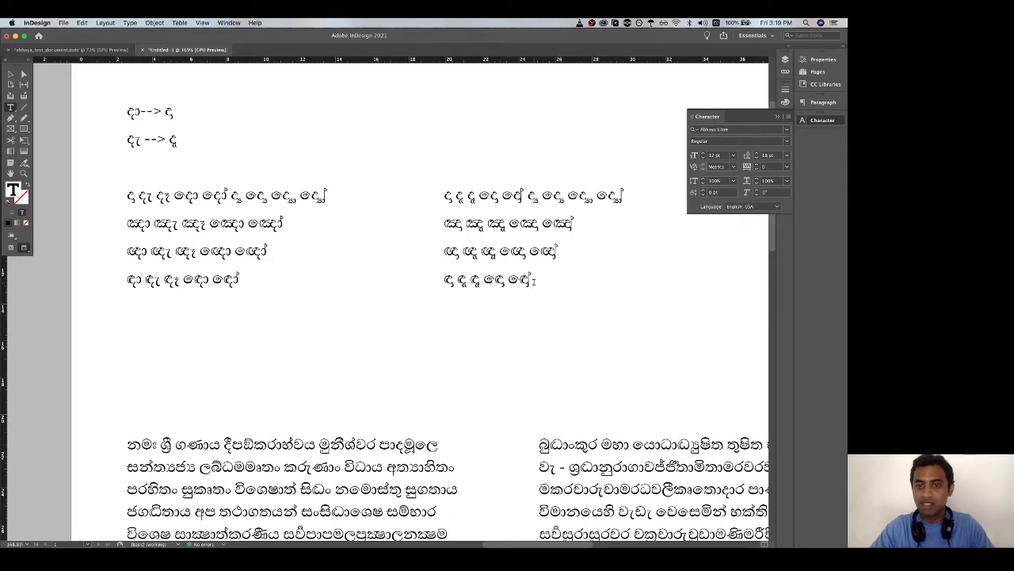
drag(529, 279, 390, 147)
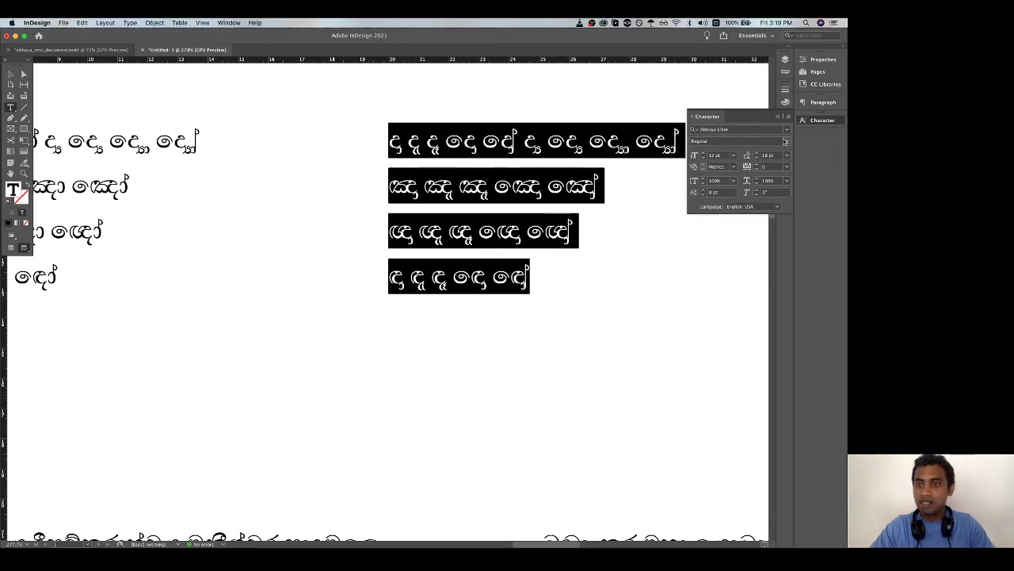
click(789, 117)
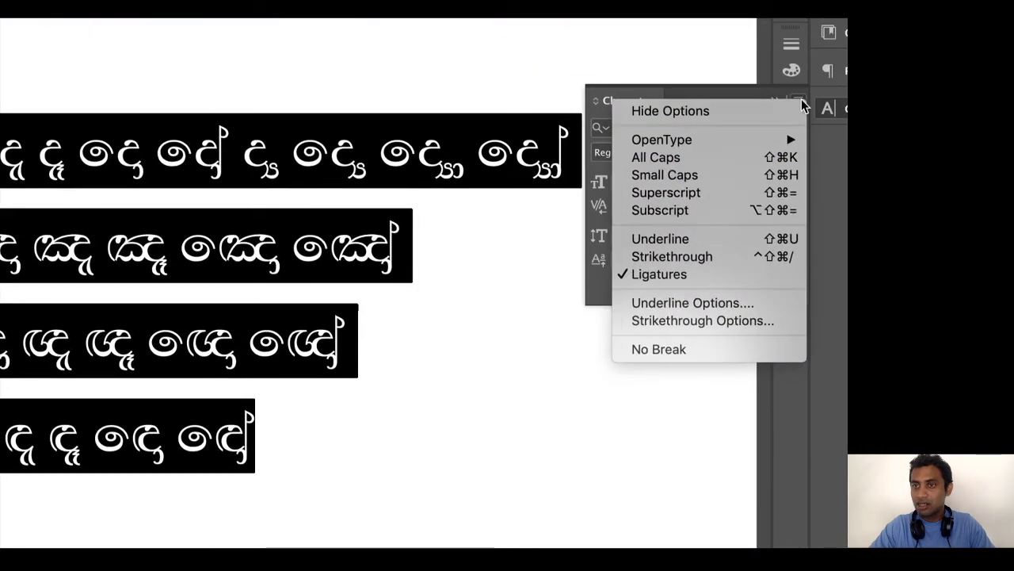
click(800, 102)
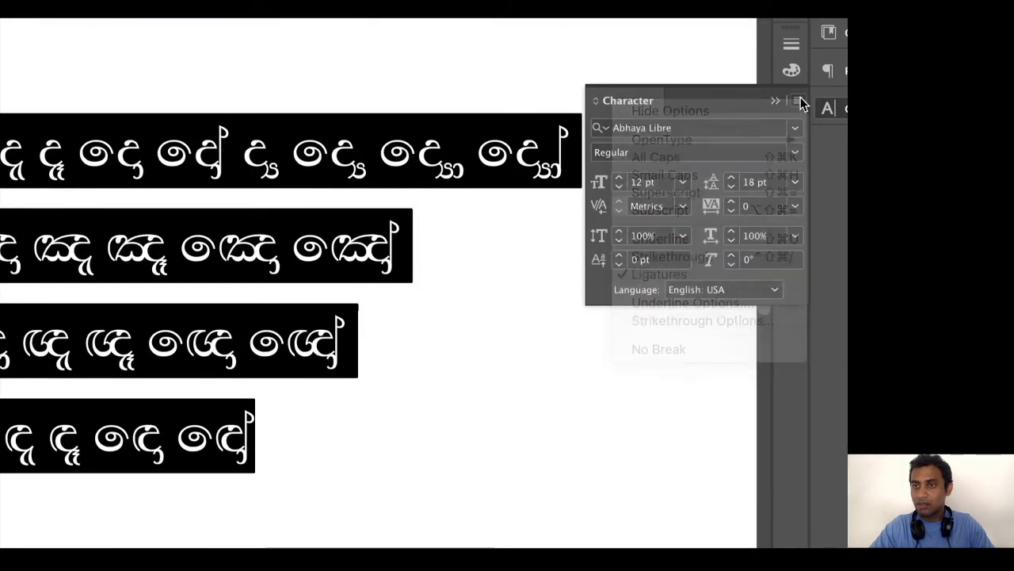
click(799, 100)
mouse_move(790, 138)
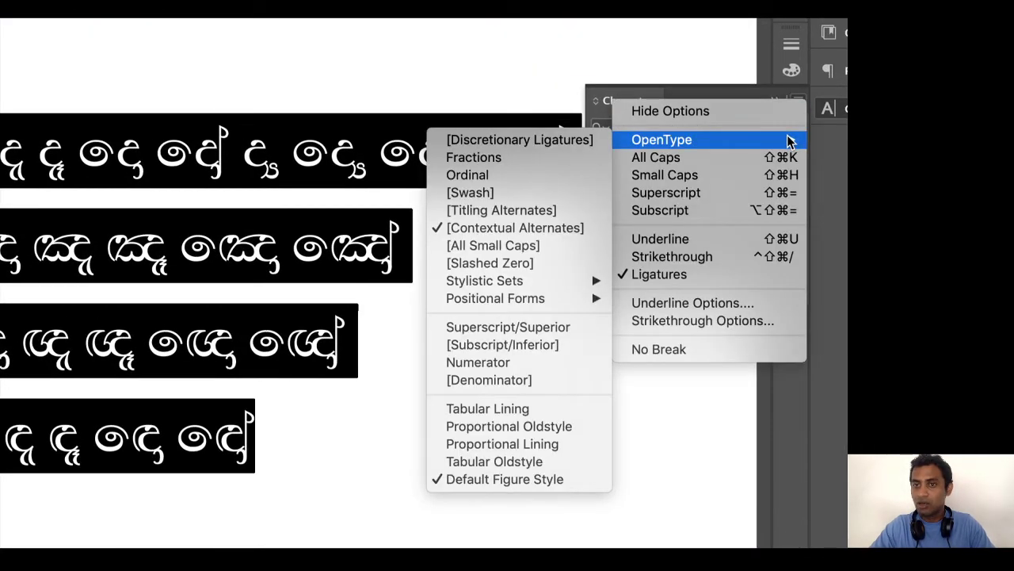
mouse_move(545, 284)
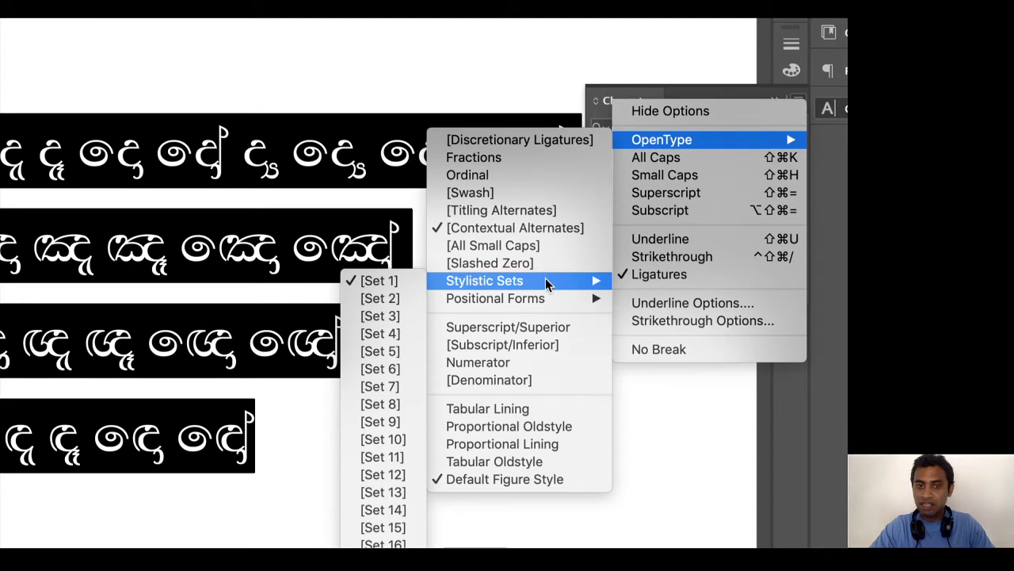
click(380, 281)
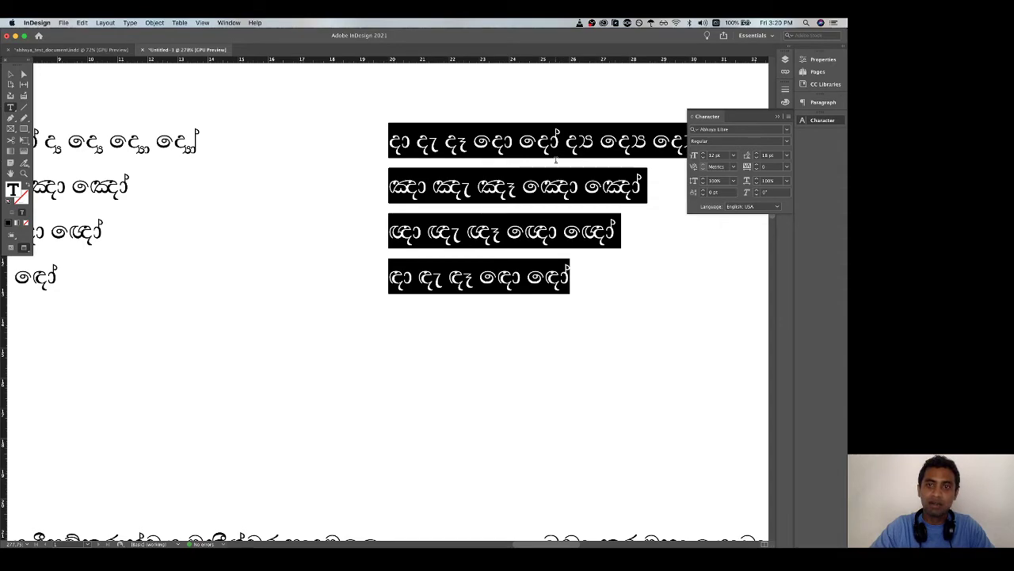
Step: Examine the letter forms in both columns and compare them with the දැ example line above the left-hand column
scroll(556, 161, down, 1)
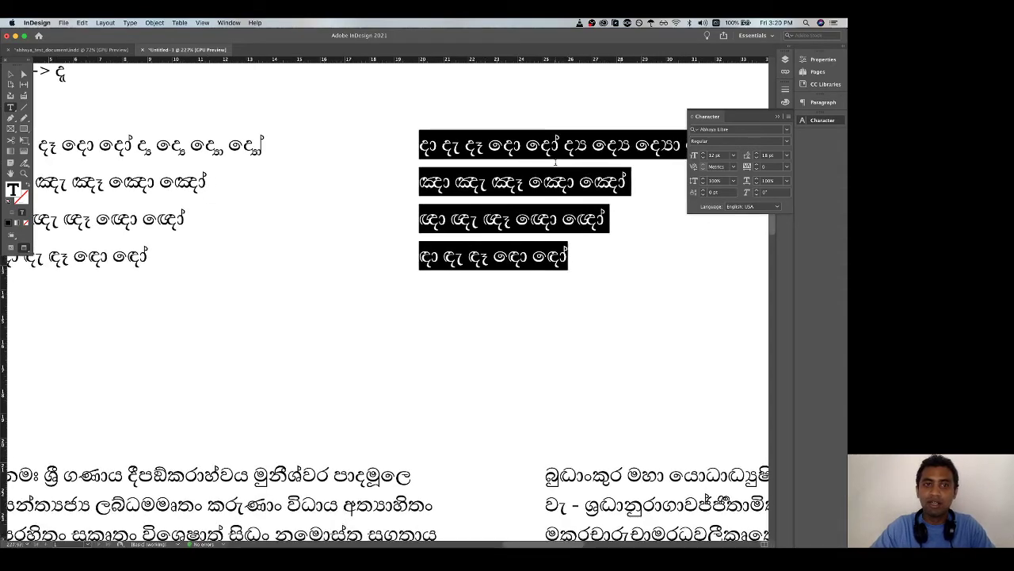
scroll(556, 161, down, 2)
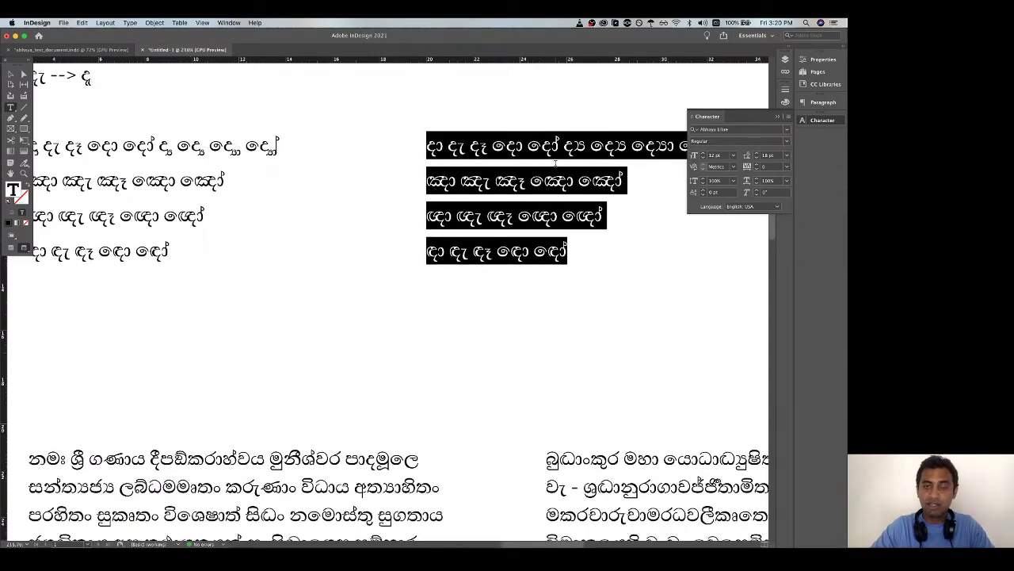
scroll(555, 161, down, 1)
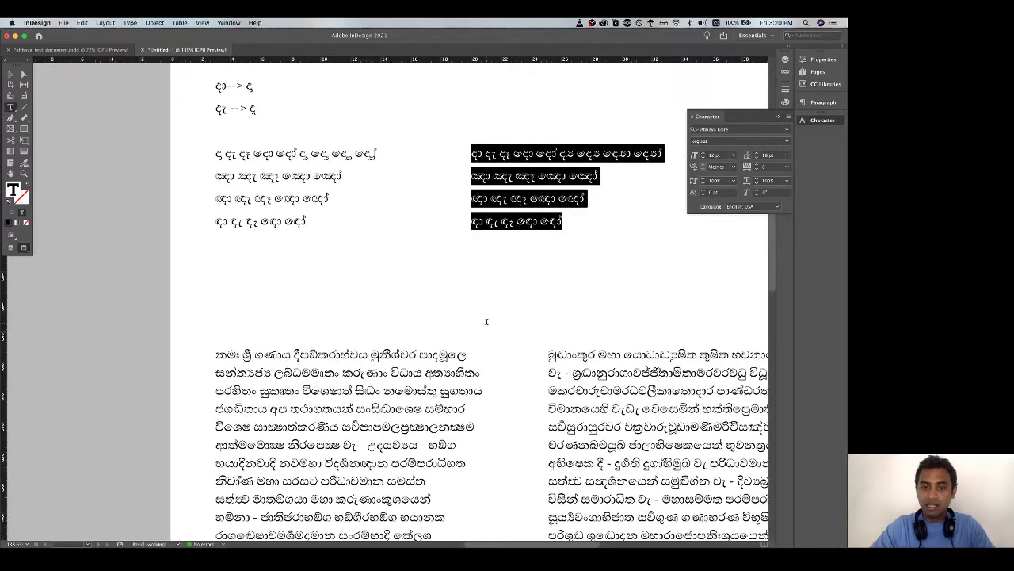
scroll(486, 321, down, 1)
scroll(486, 321, down, 3)
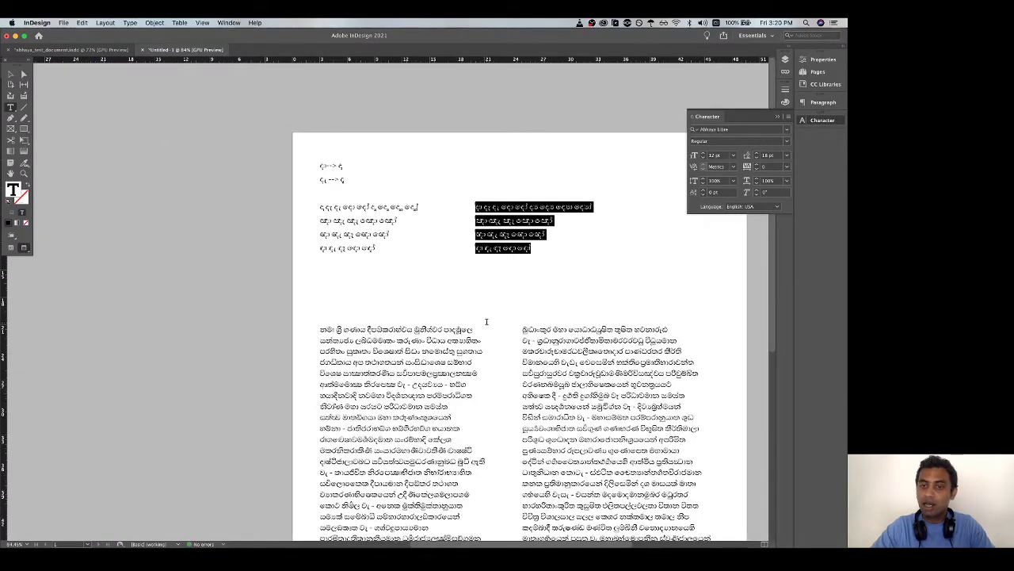
scroll(487, 320, down, 2)
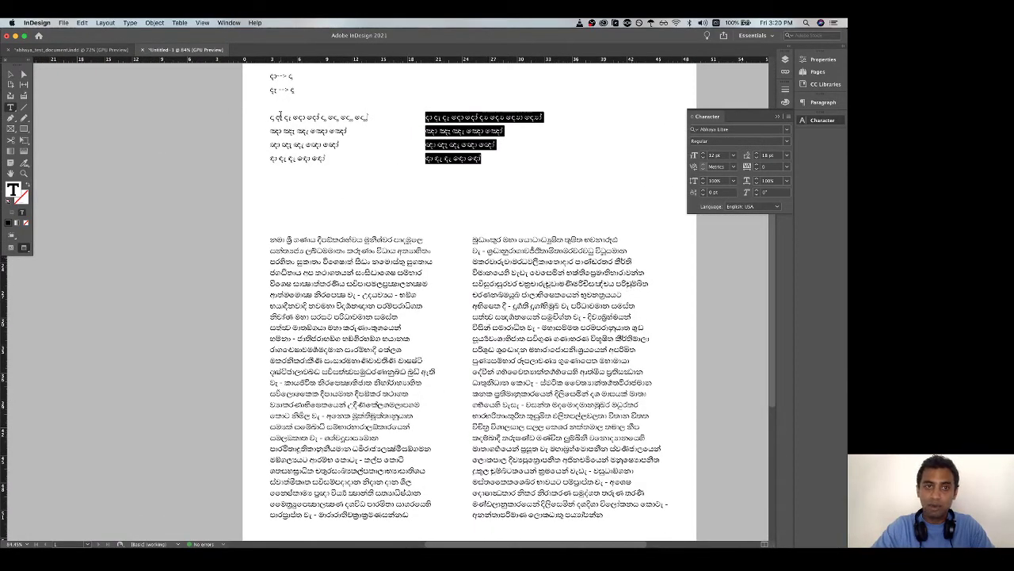
scroll(296, 119, up, 3)
scroll(295, 119, up, 1)
scroll(296, 118, up, 3)
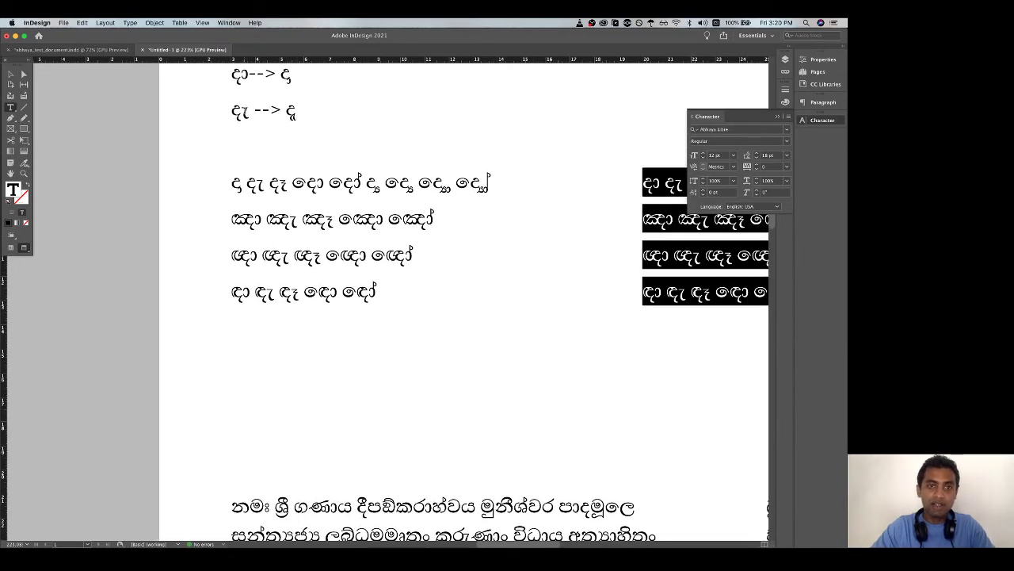
drag(250, 111, 231, 111)
click(291, 111)
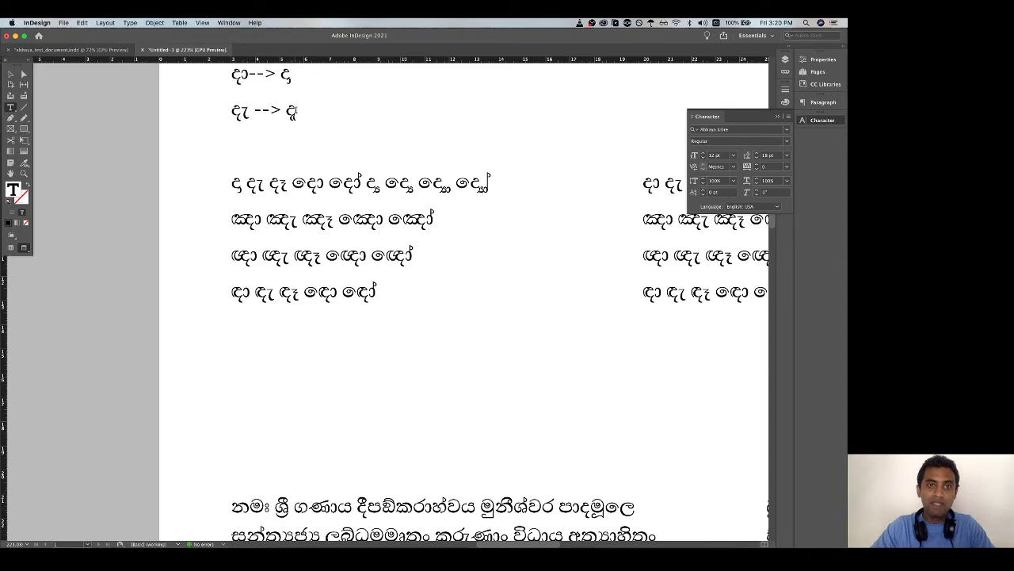
scroll(438, 205, down, 3)
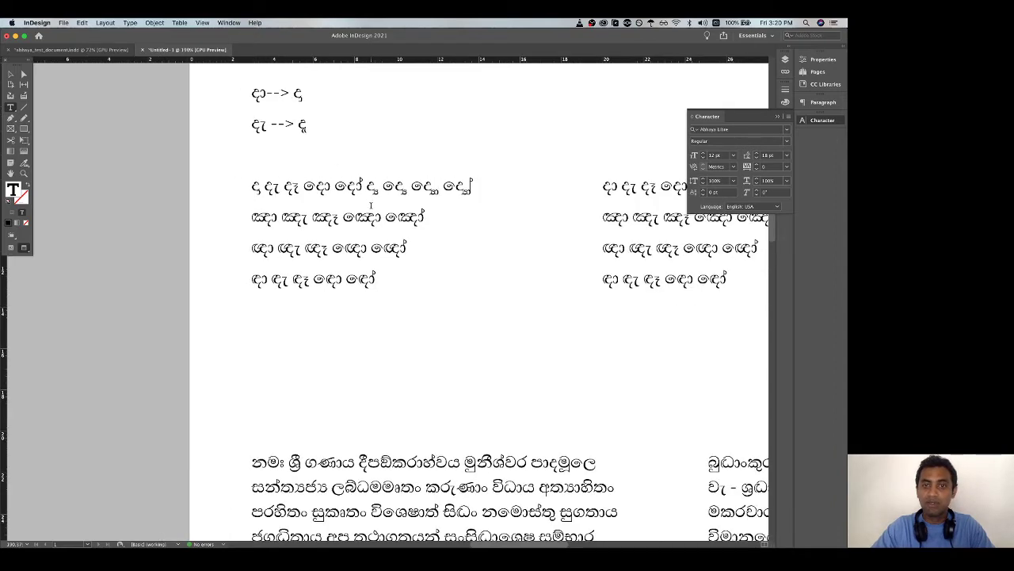
scroll(440, 209, right, 3)
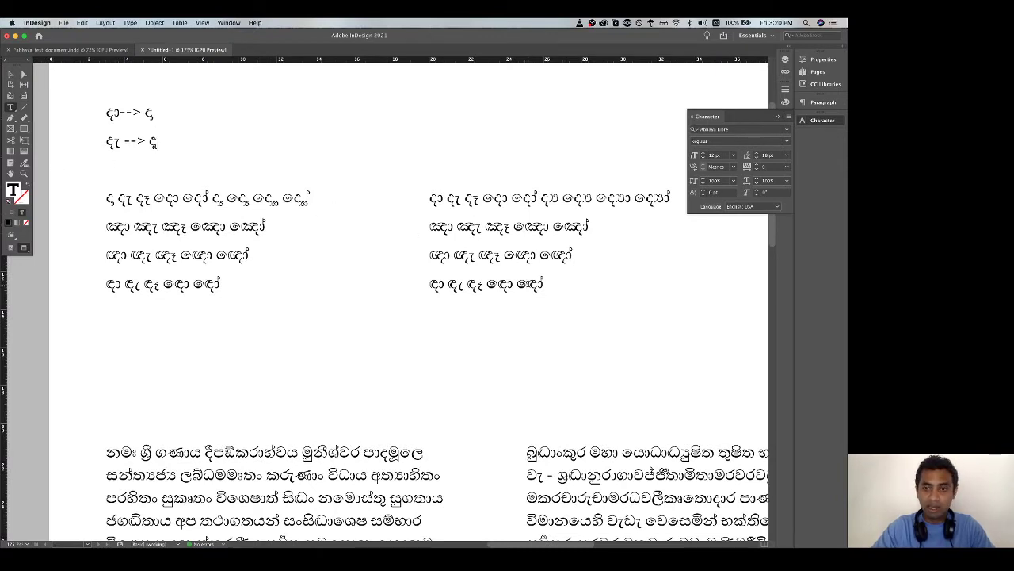
Step: Reapply OpenType stylistic Set 1 to all four right-hand lines and move their text frame directly below the left-hand lines
drag(544, 284, 429, 199)
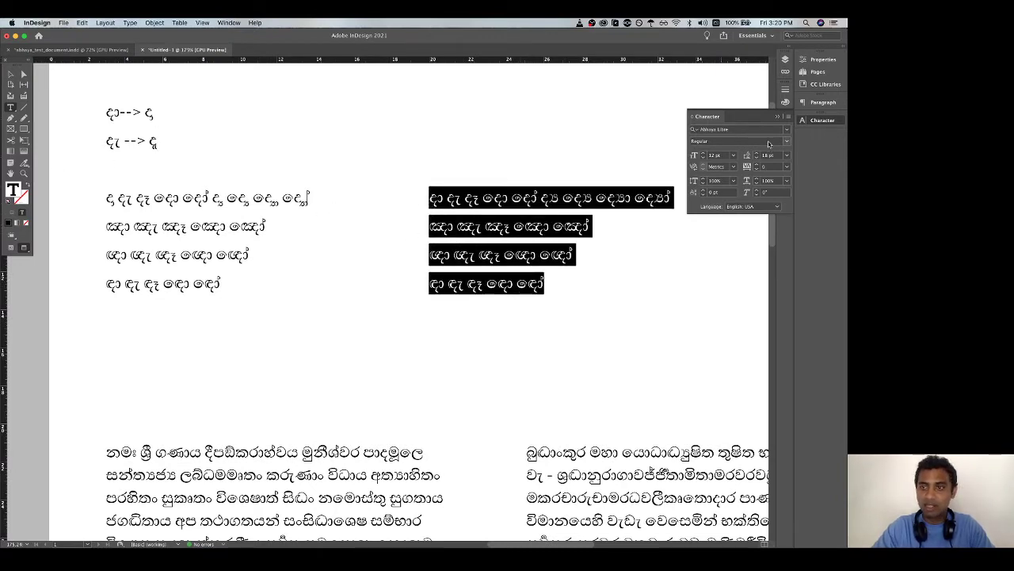
click(789, 116)
mouse_move(785, 136)
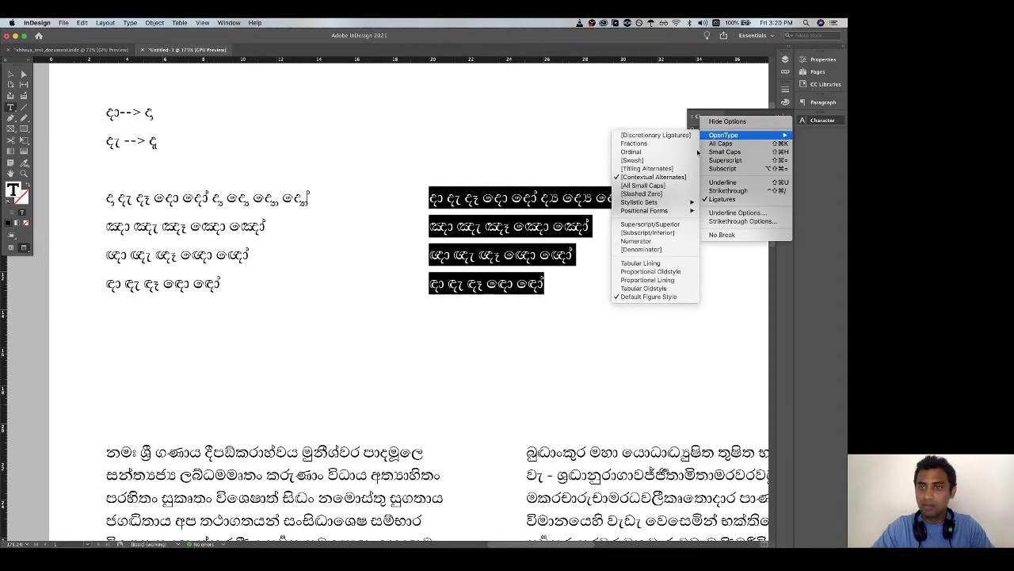
mouse_move(667, 213)
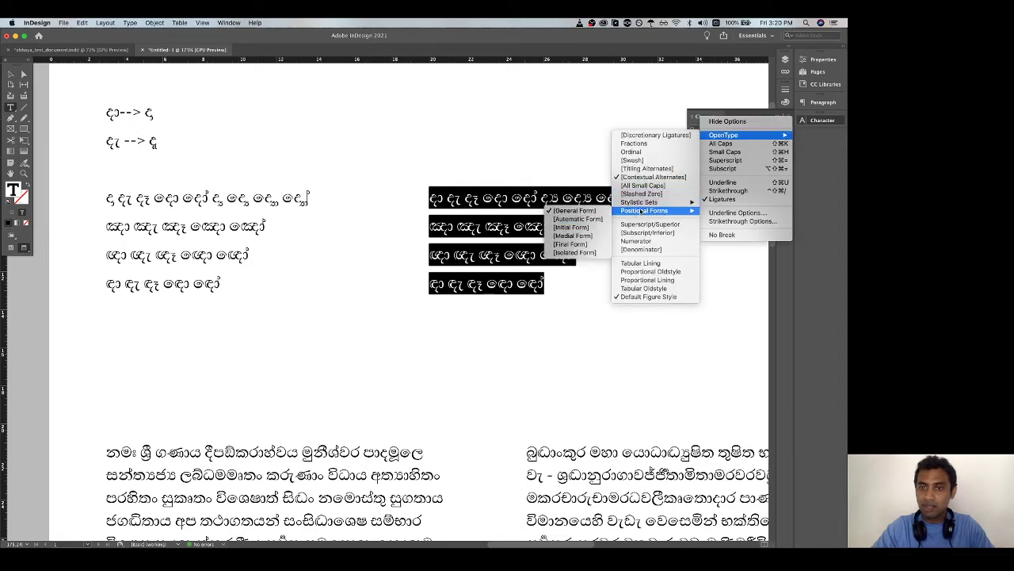
mouse_move(641, 203)
click(594, 205)
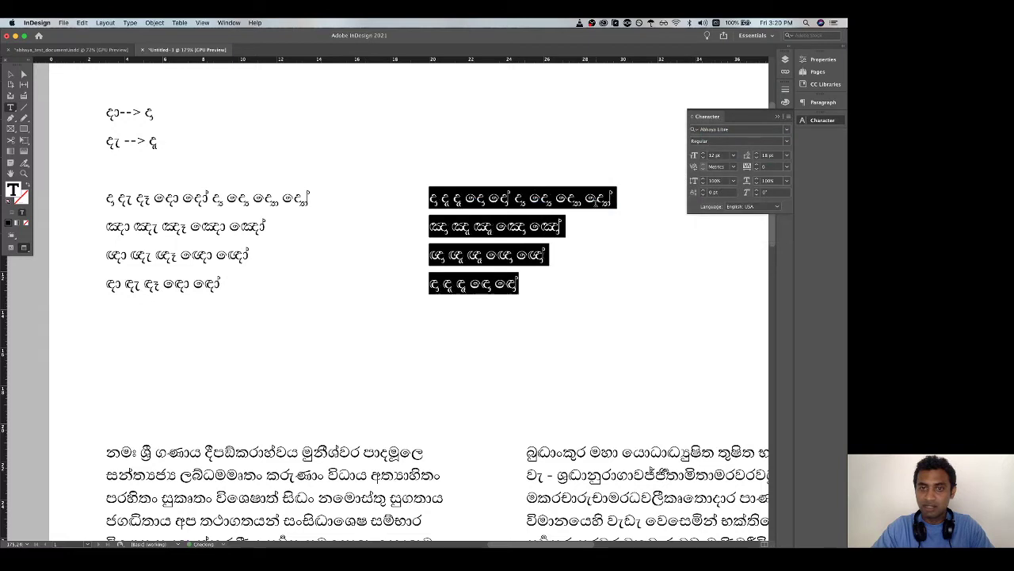
key(Escape)
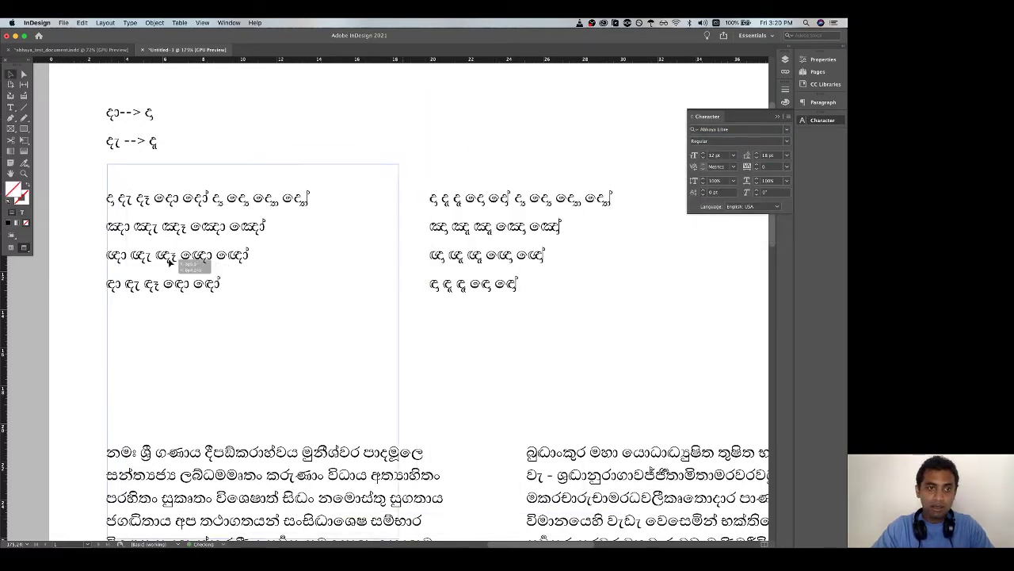
drag(175, 262, 176, 329)
Step: Apply OpenType stylistic Set 1 to the entire first line of the upper block of letters
double_click(155, 198)
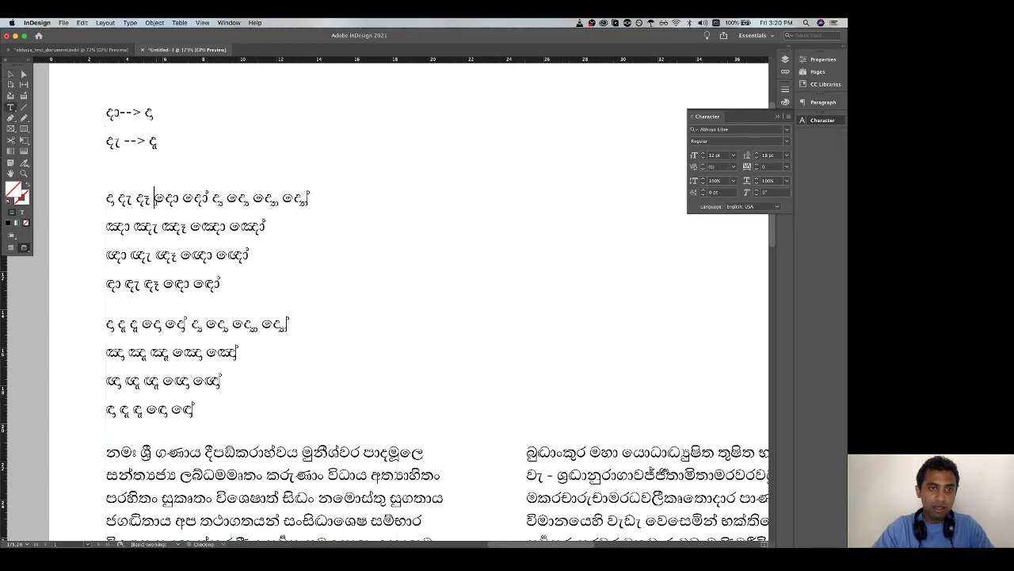
triple_click(155, 198)
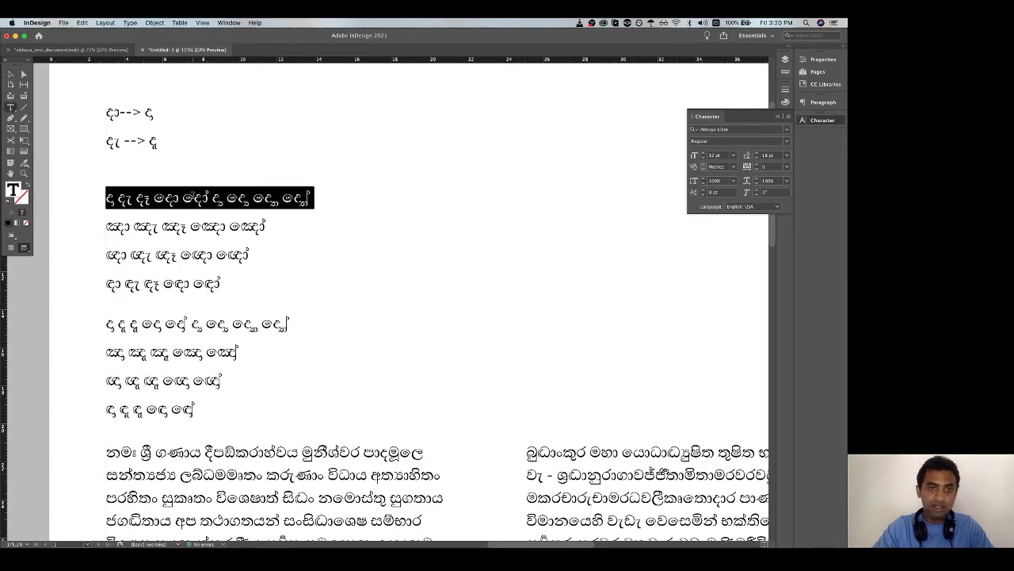
scroll(193, 194, up, 3)
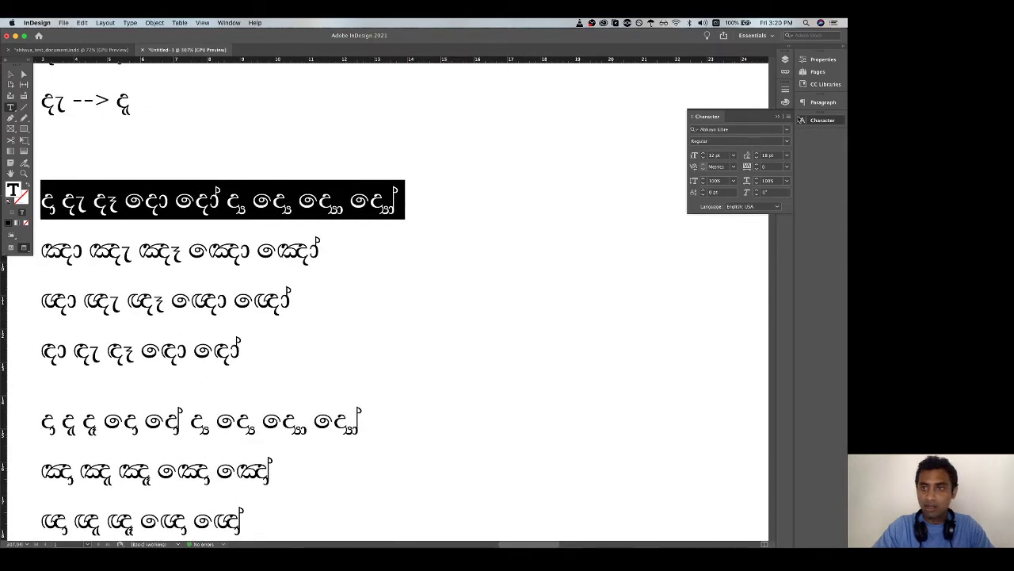
click(788, 117)
mouse_move(776, 136)
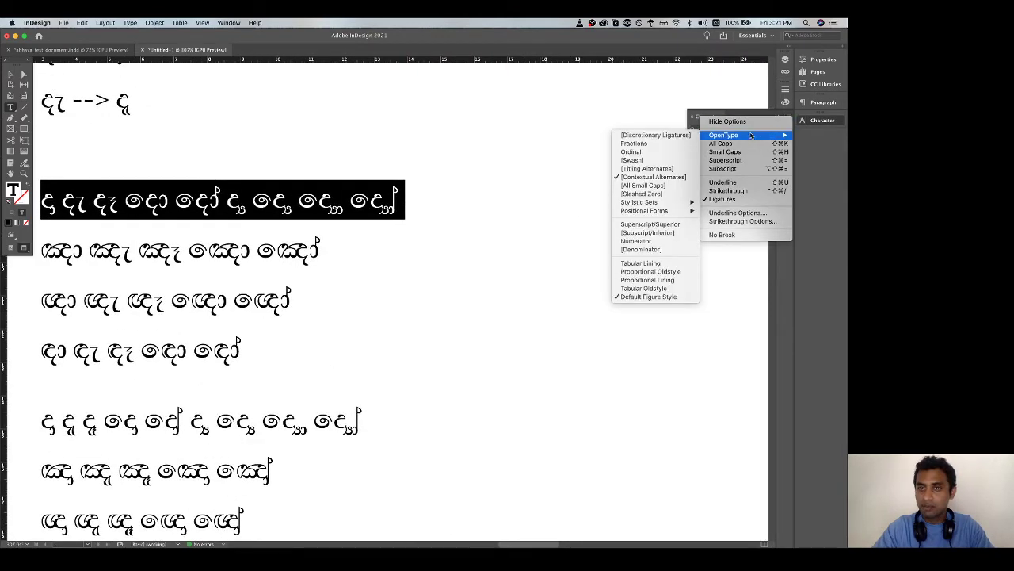
mouse_move(643, 202)
click(606, 205)
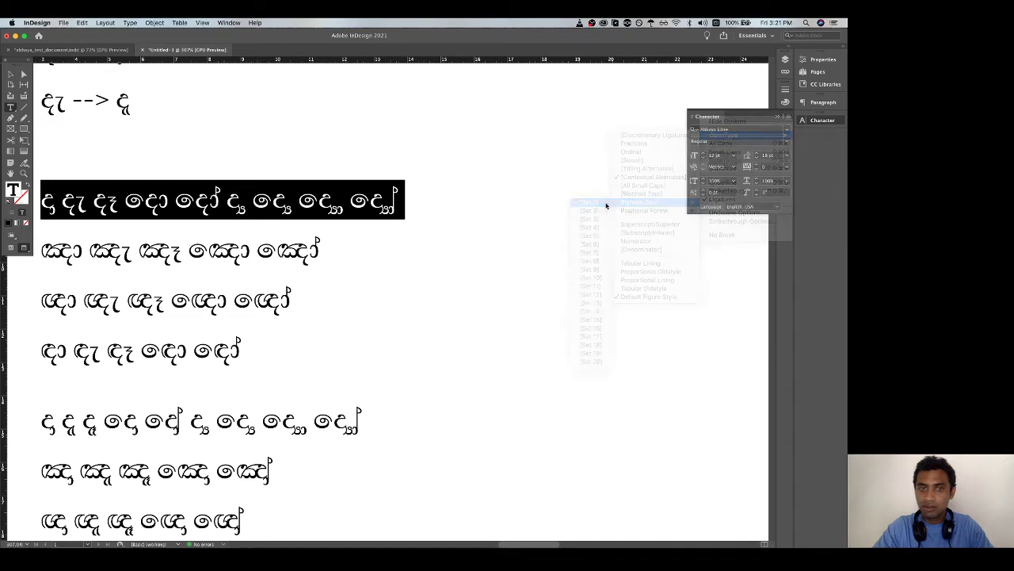
Step: Turn off OpenType stylistic Set 1 for the entire first line of the upper block
click(790, 117)
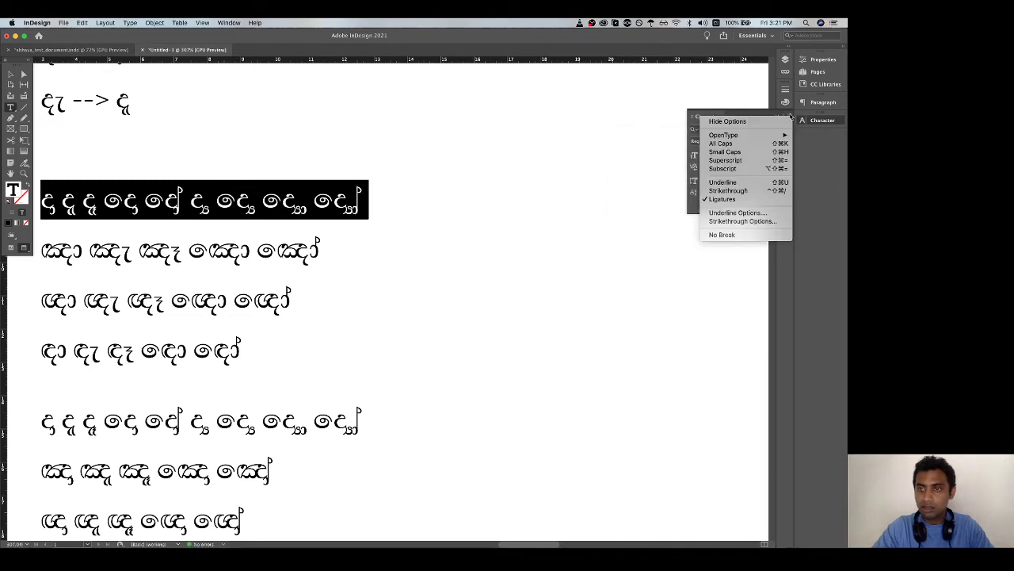
mouse_move(765, 136)
mouse_move(672, 205)
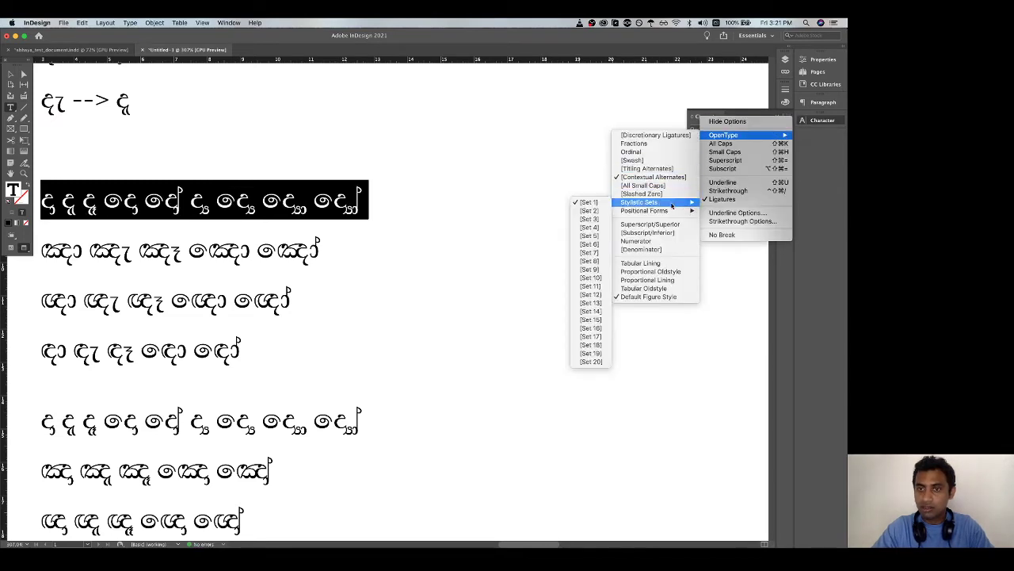
click(588, 204)
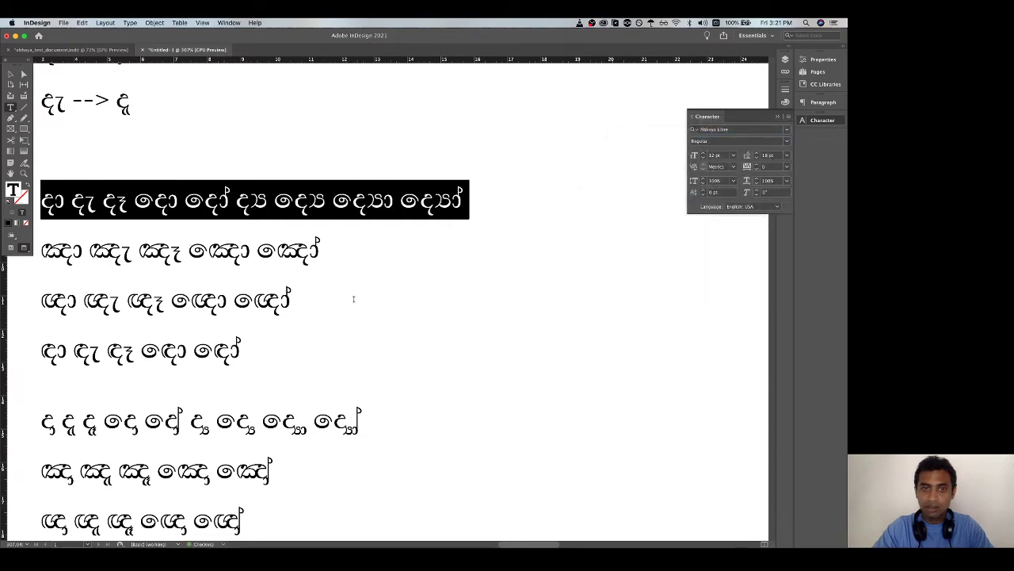
Step: Move the text frame with the four lines of joined forms back to the right of the separate forms
scroll(353, 299, down, 5)
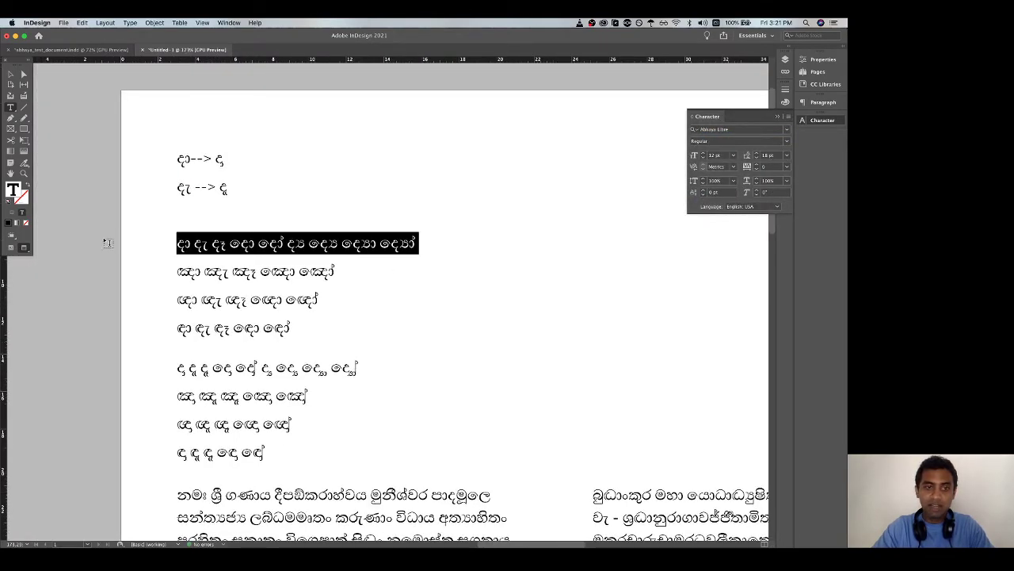
drag(3, 279, 358, 264)
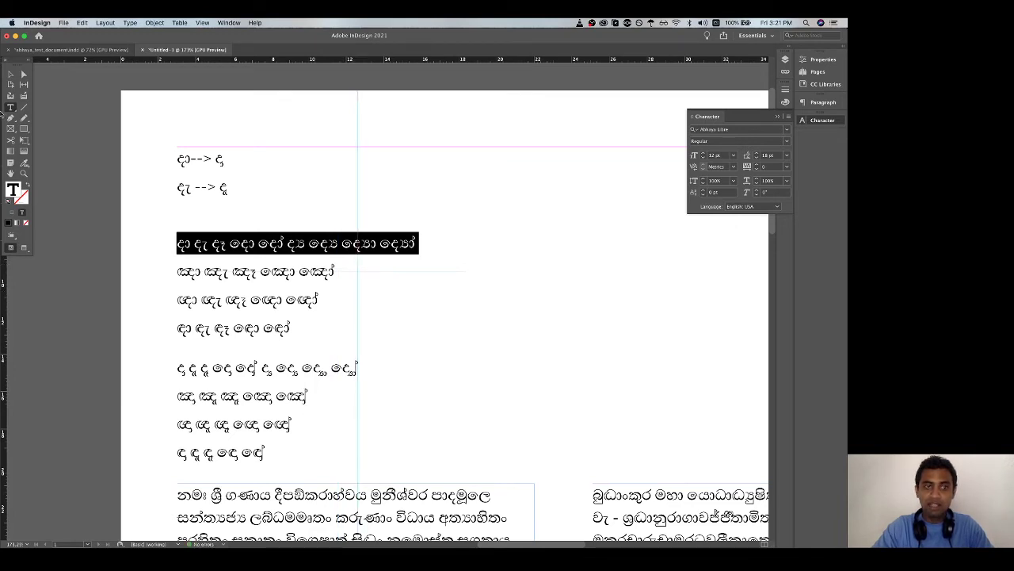
click(10, 75)
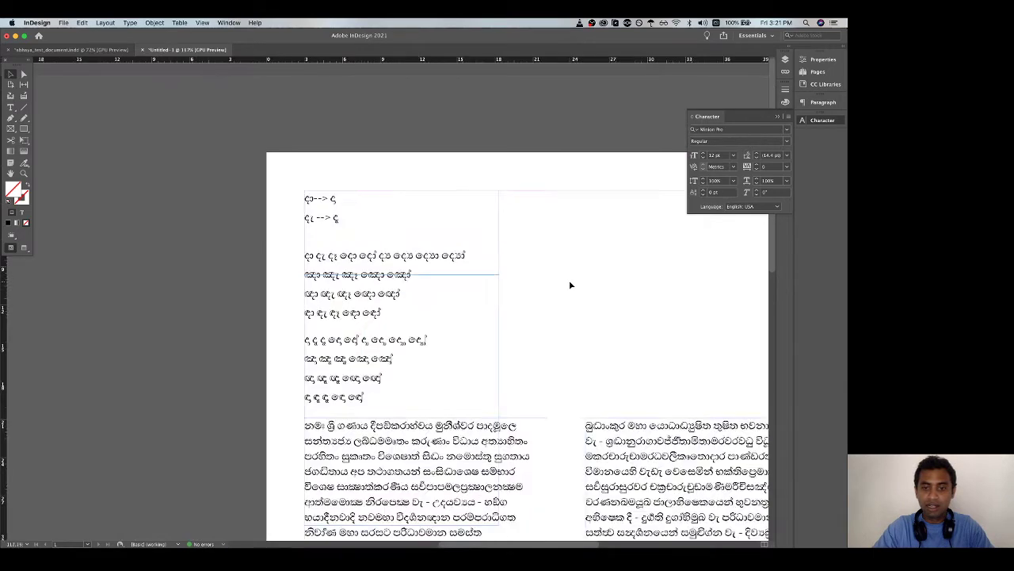
key(super+minus)
scroll(569, 280, down, 3)
scroll(569, 280, right, 1)
drag(282, 176, 569, 85)
scroll(516, 270, down, 2)
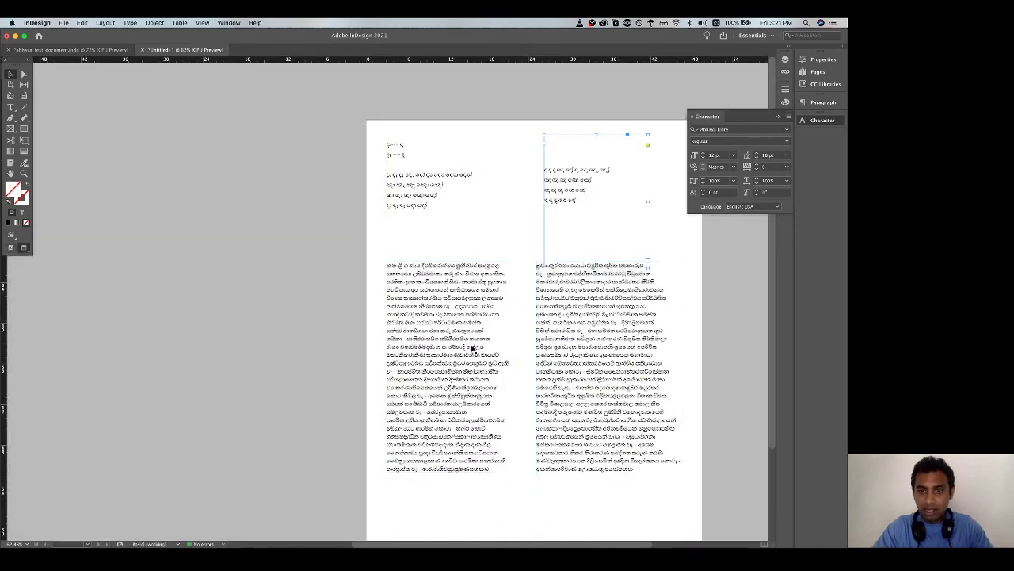
Step: Apply OpenType stylistic Set 1 to the whole body text across both columns
triple_click(491, 346)
key(ctrl+a)
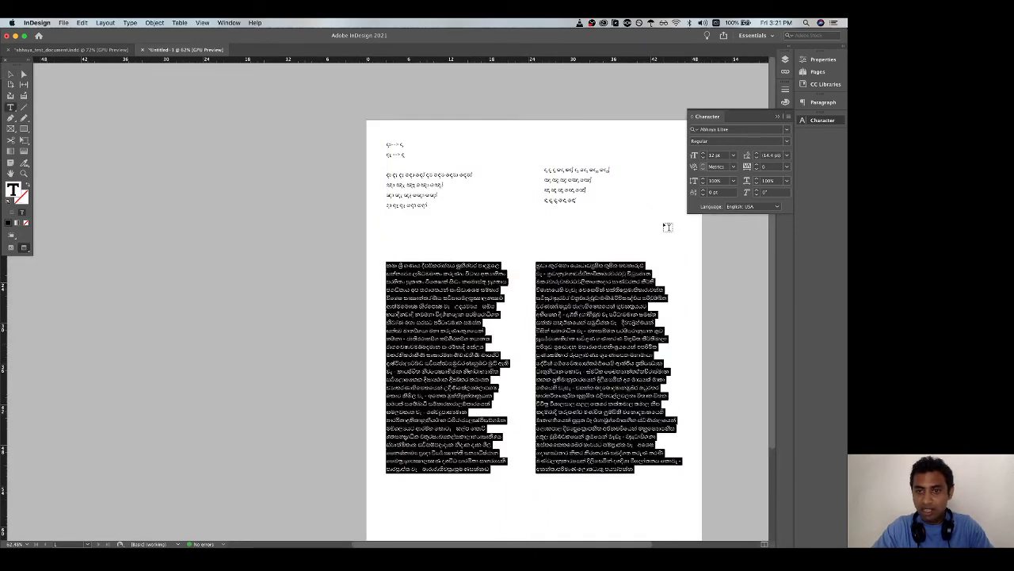
scroll(607, 404, up, 1)
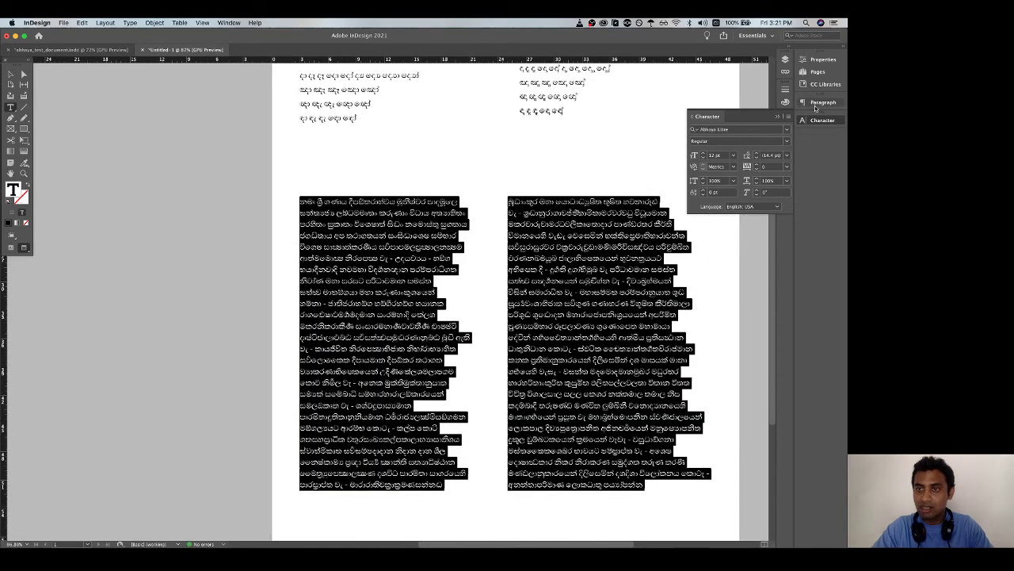
click(789, 116)
mouse_move(778, 136)
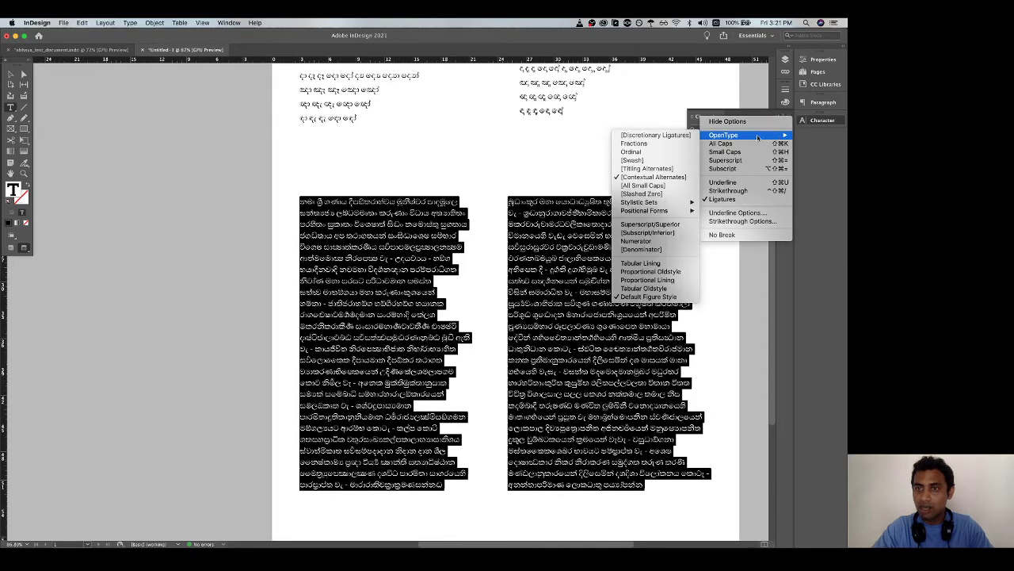
mouse_move(675, 203)
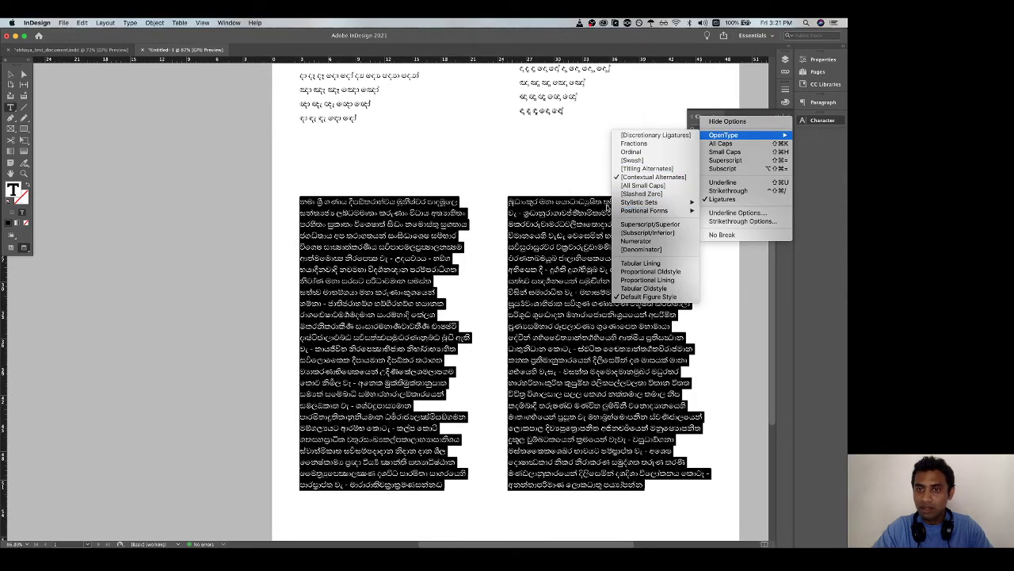
click(588, 202)
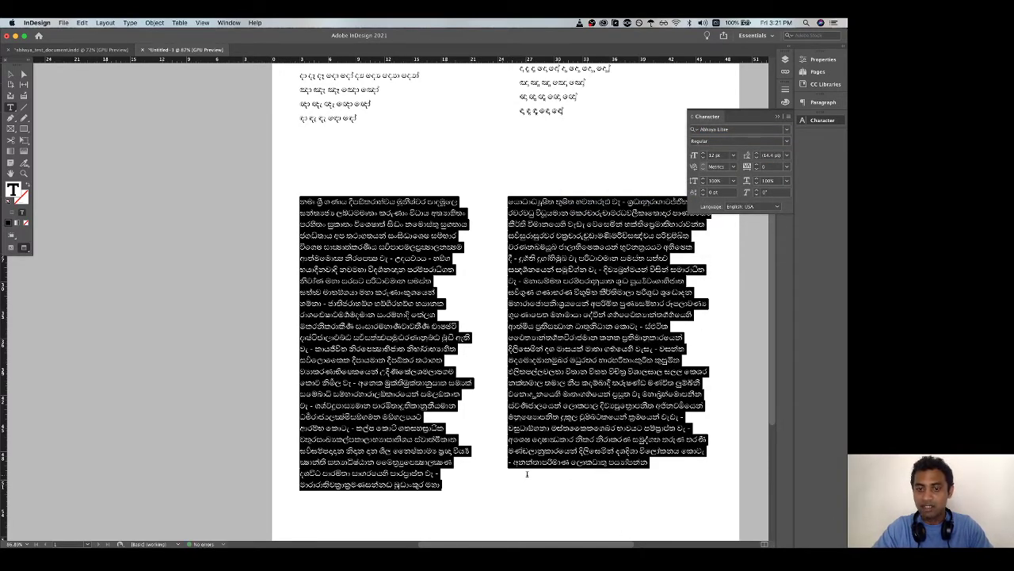
Step: Turn off OpenType stylistic Set 1 for the whole two-column body text and leave text editing
click(790, 118)
mouse_move(780, 136)
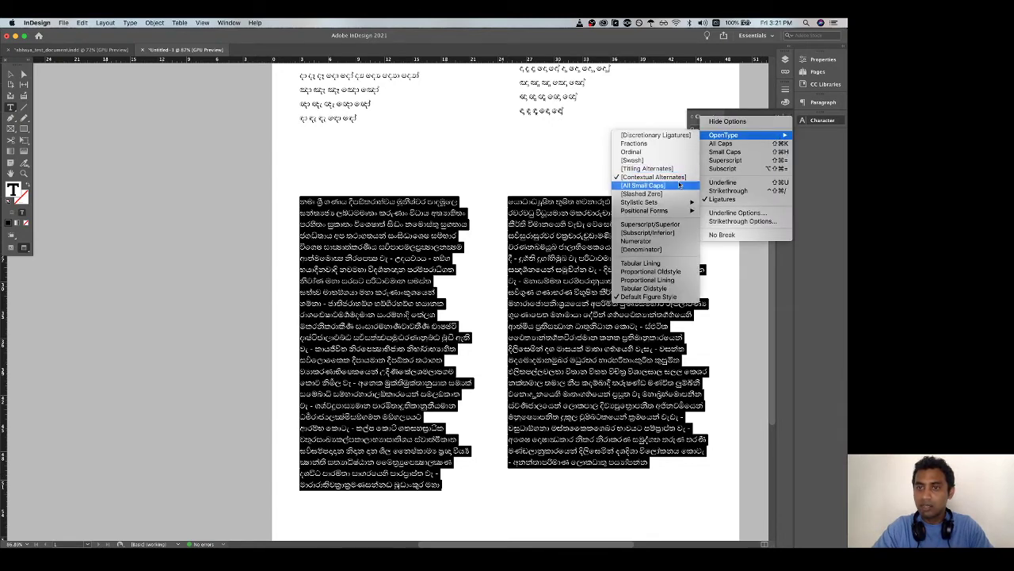
mouse_move(674, 210)
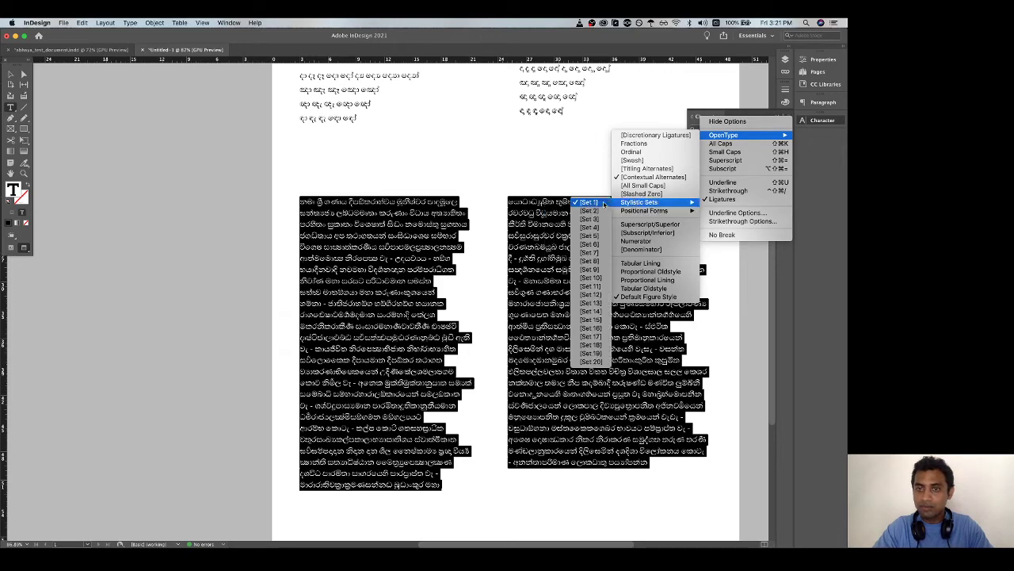
click(604, 204)
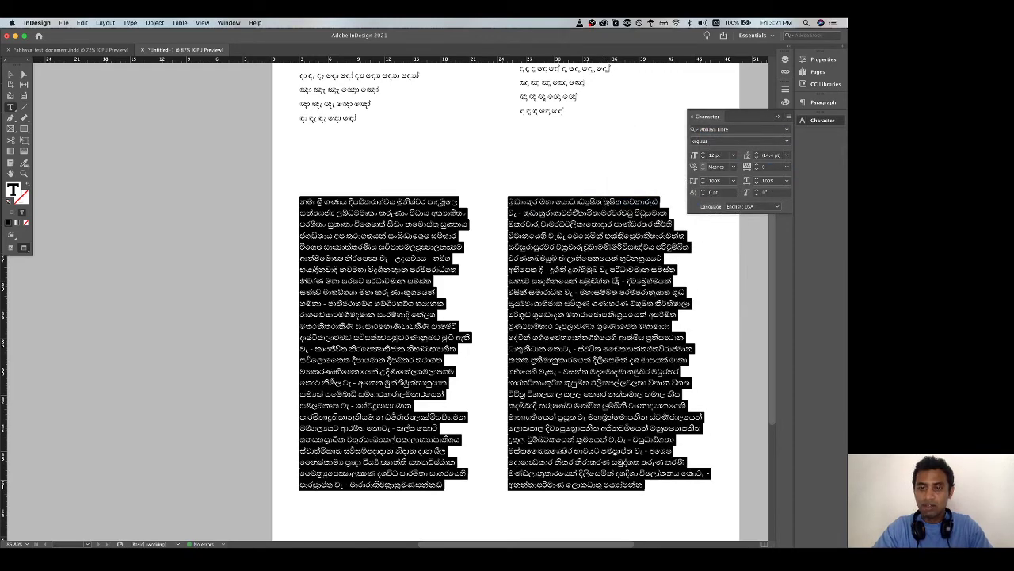
key(Escape)
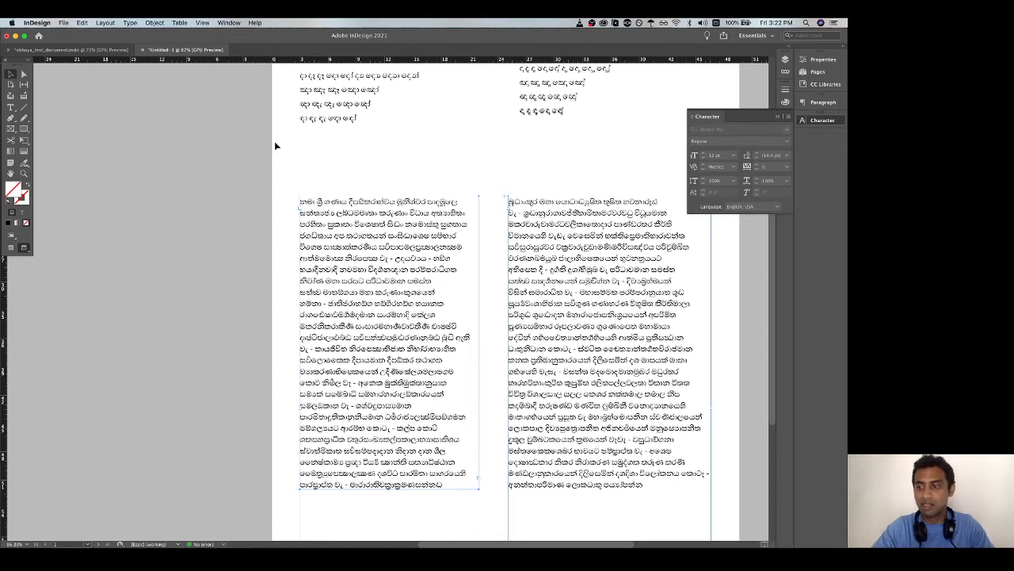
Step: Switch to Scribus and turn off stylistic set 1 in the font features of the lower four lines of letters
key(super+Tab)
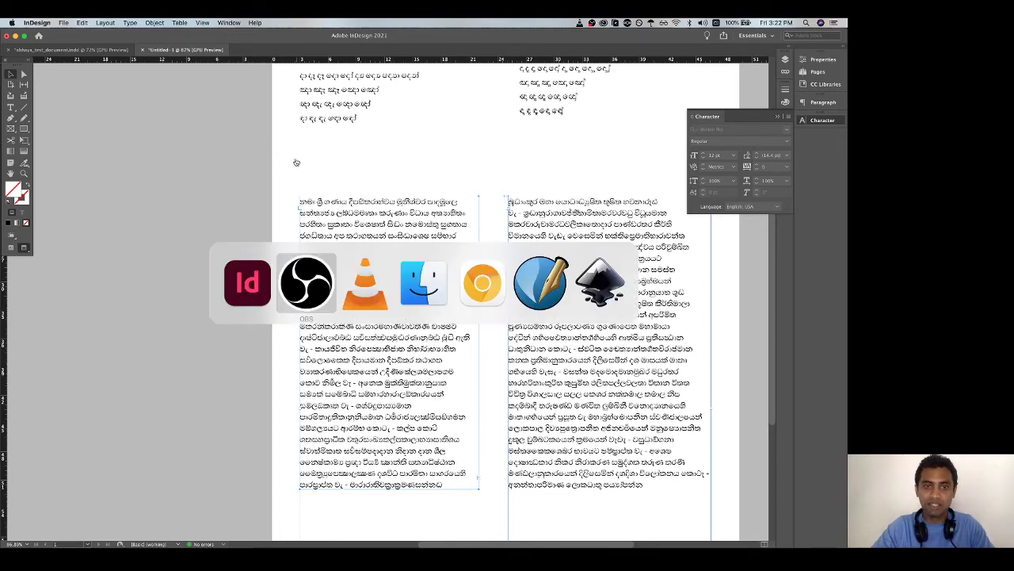
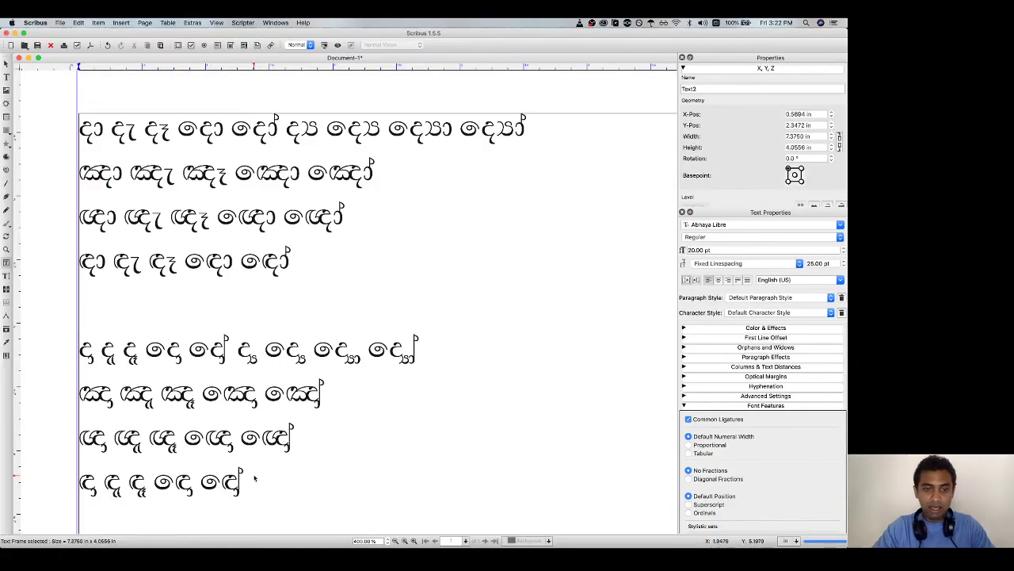
drag(245, 480, 81, 353)
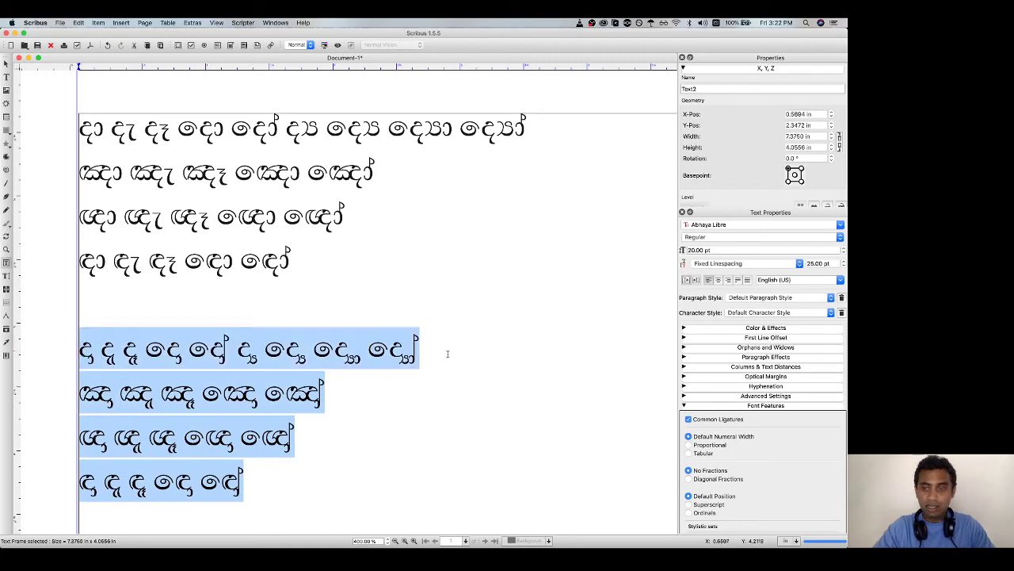
scroll(769, 451, down, 2)
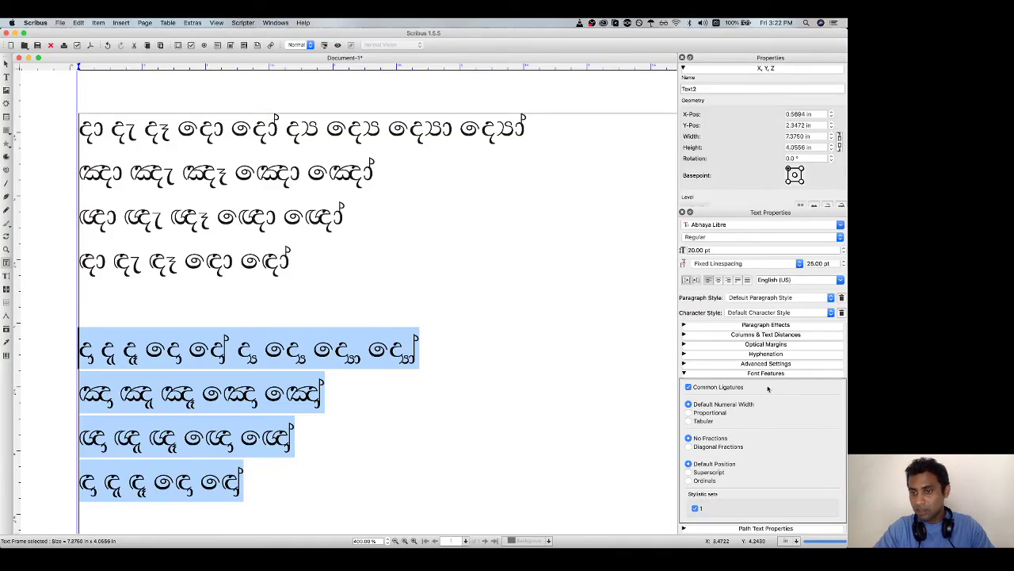
click(684, 375)
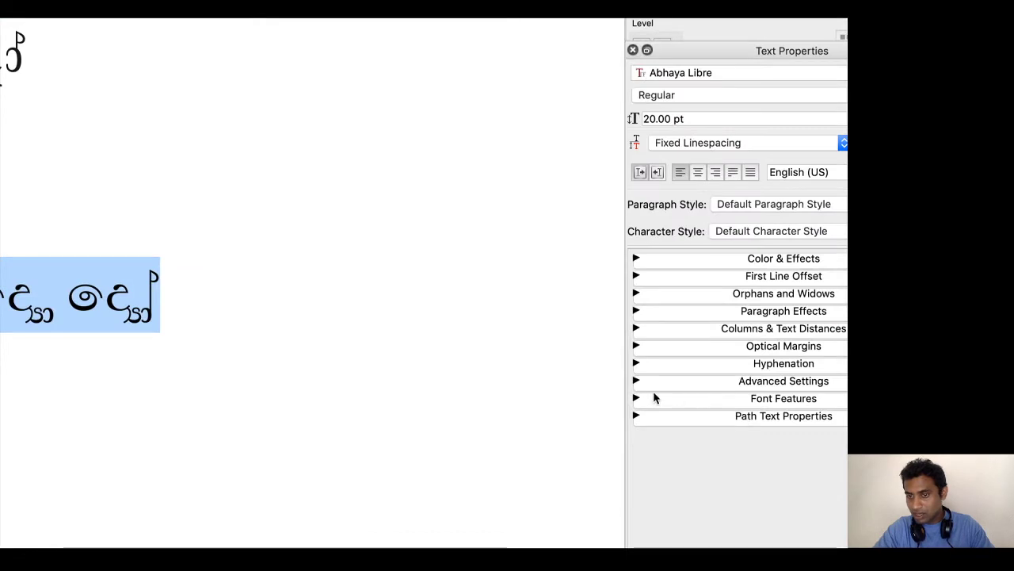
click(684, 406)
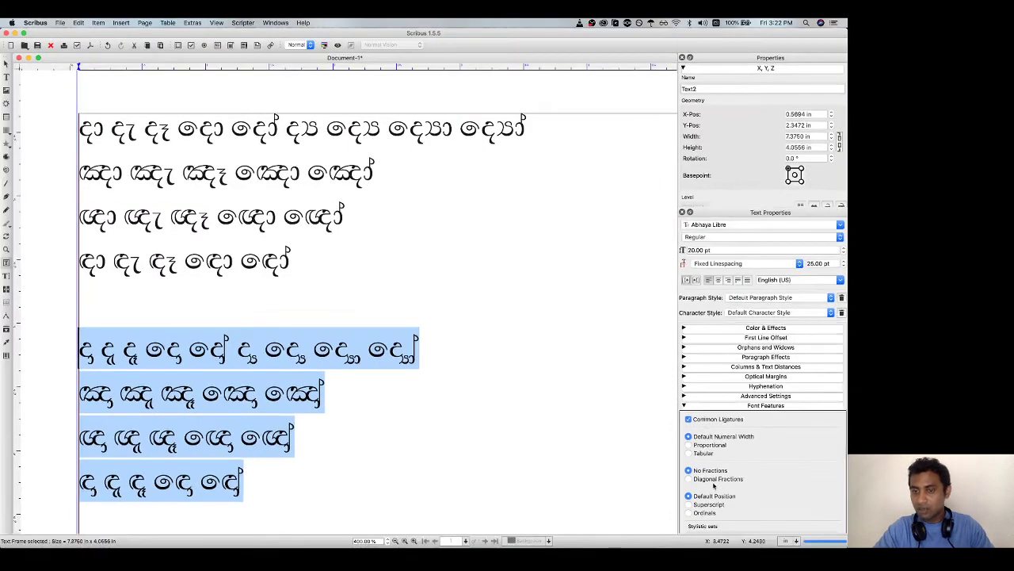
scroll(698, 483, down, 3)
click(695, 510)
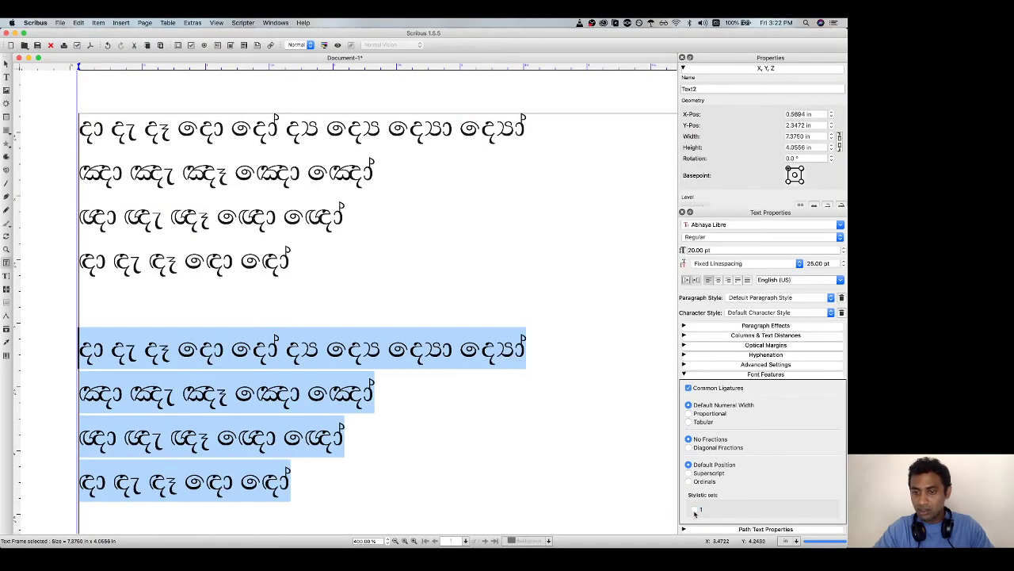
Step: Toggle stylistic set 1 a few more times on the lower four lines, leaving it on
click(695, 510)
click(695, 510)
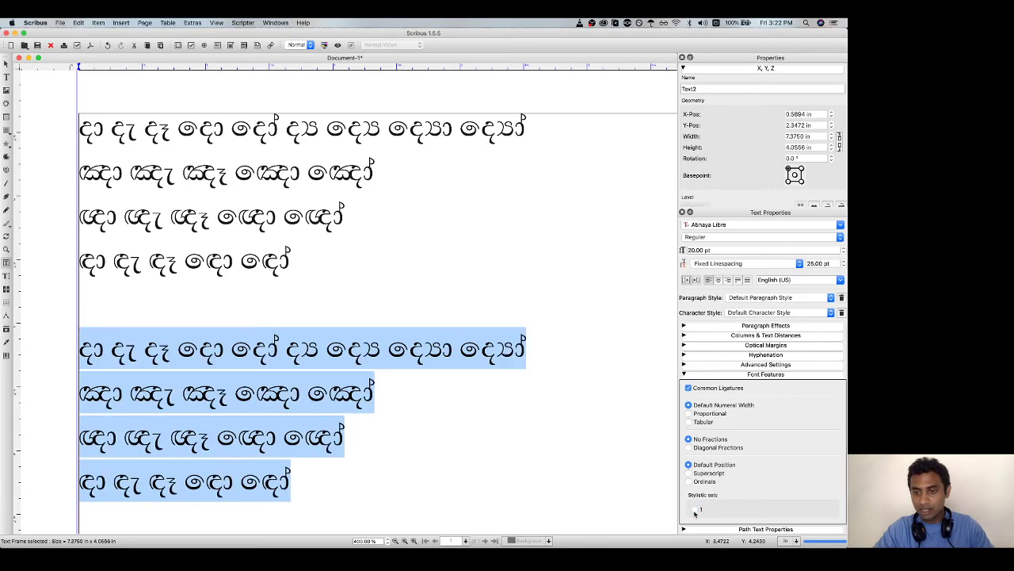
click(695, 509)
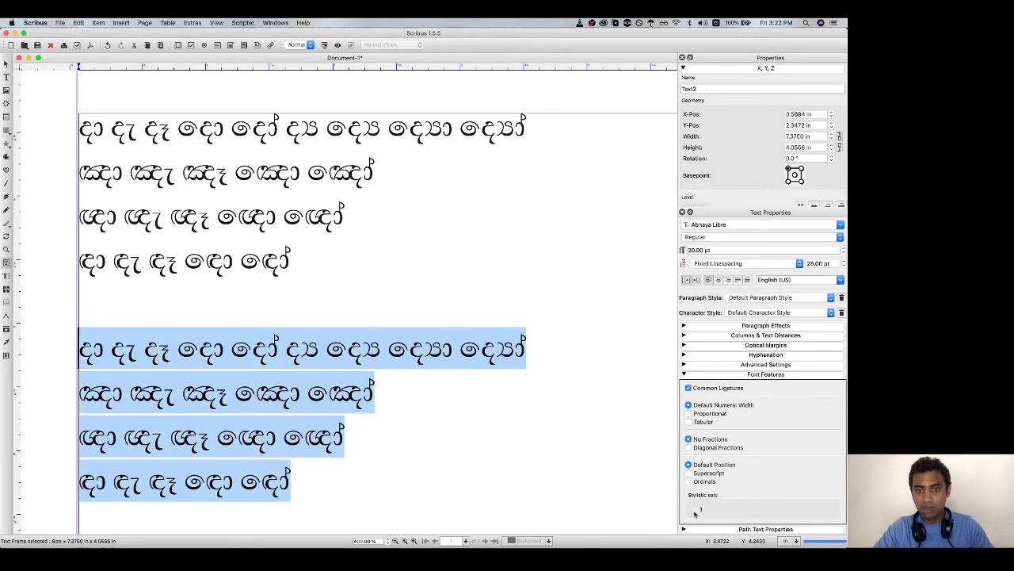
click(695, 511)
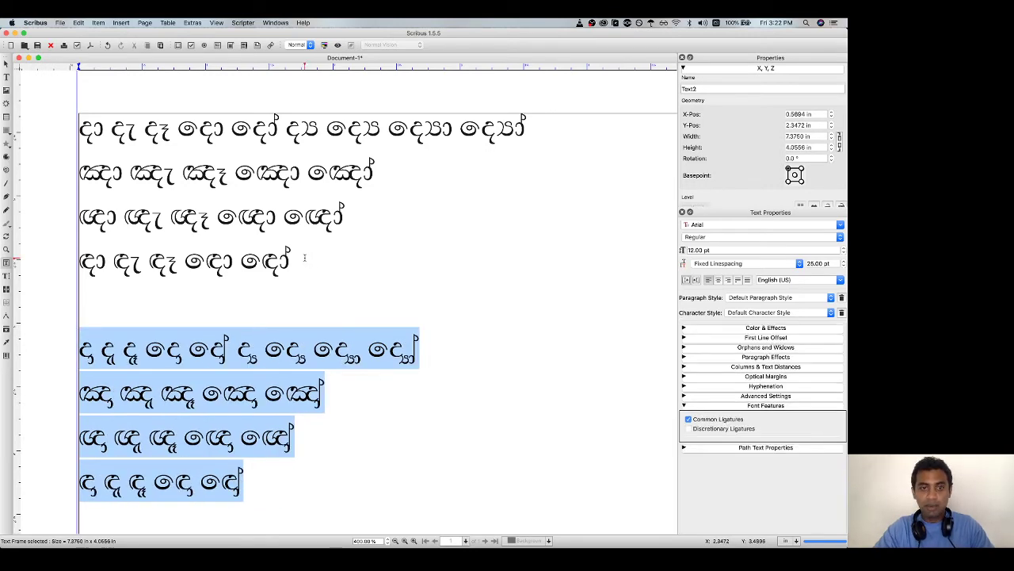
Step: Turn stylistic set 1 on for the upper four lines of separate letters, and switch it back off
drag(305, 259, 75, 127)
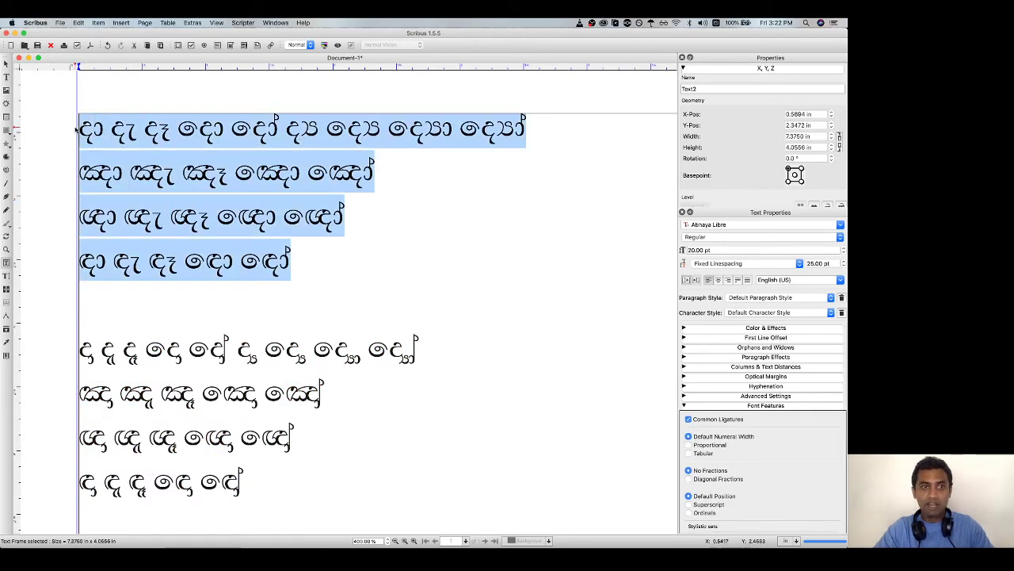
scroll(774, 500, down, 2)
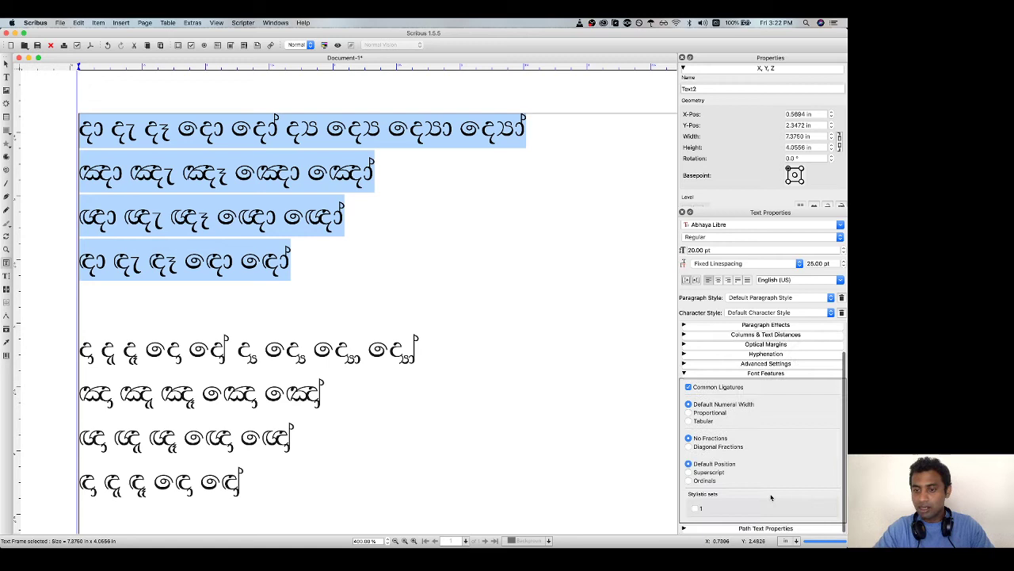
click(695, 509)
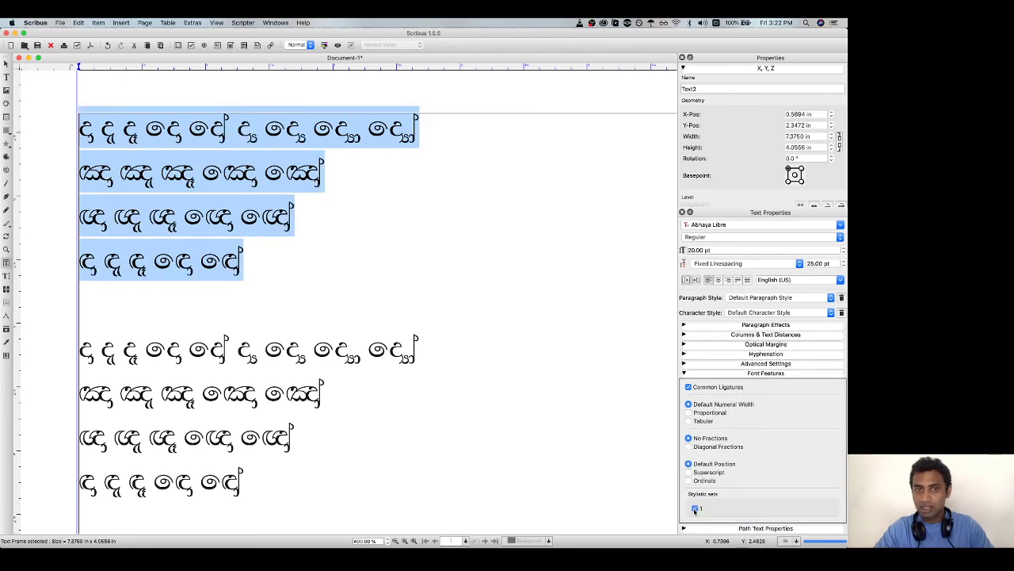
click(695, 509)
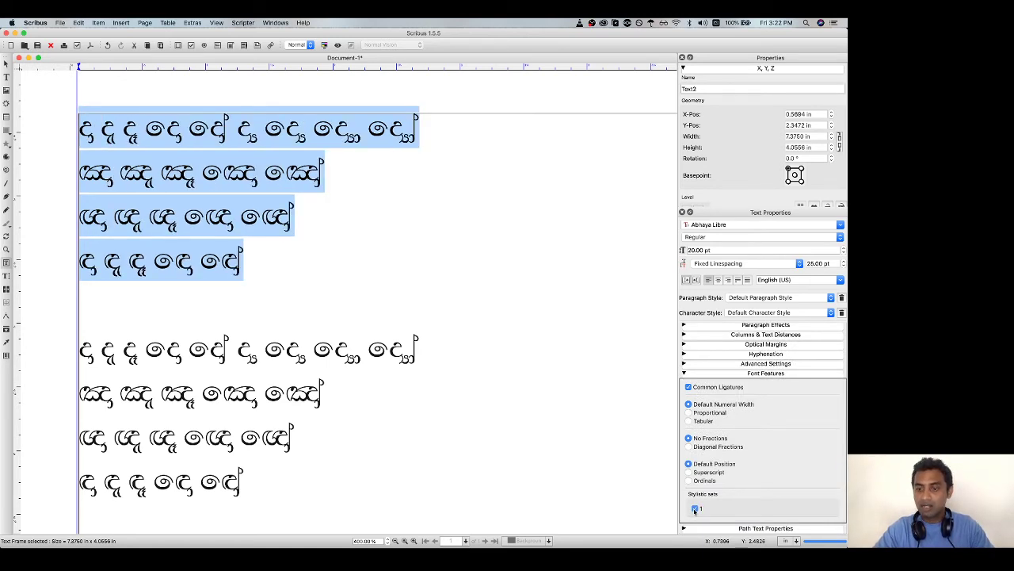
click(695, 509)
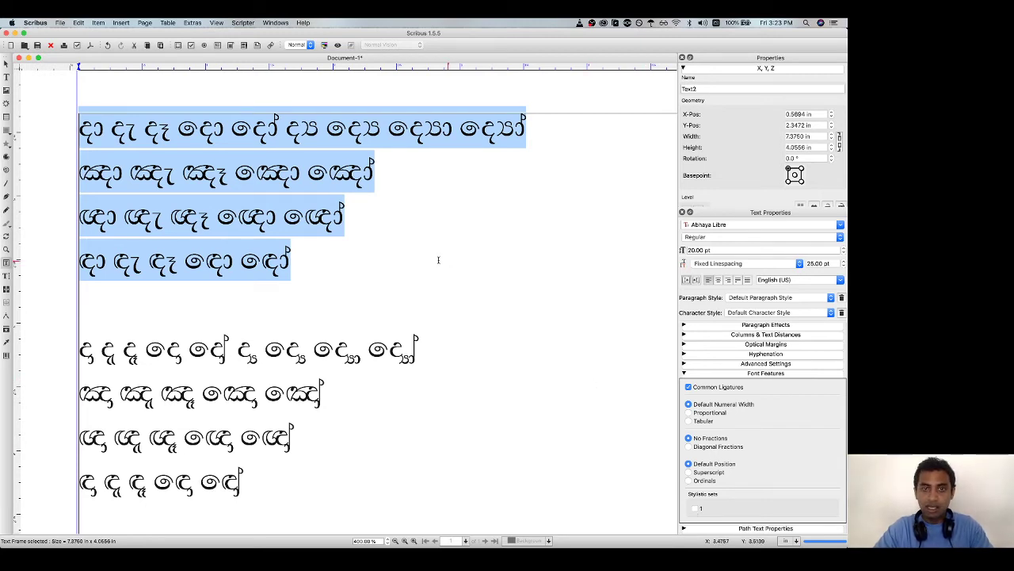
Step: Switch to Inkscape, clear the text selection and choose the first ss01 option in the sample text's font feature settings
key(super+Tab)
key(super+Tab)
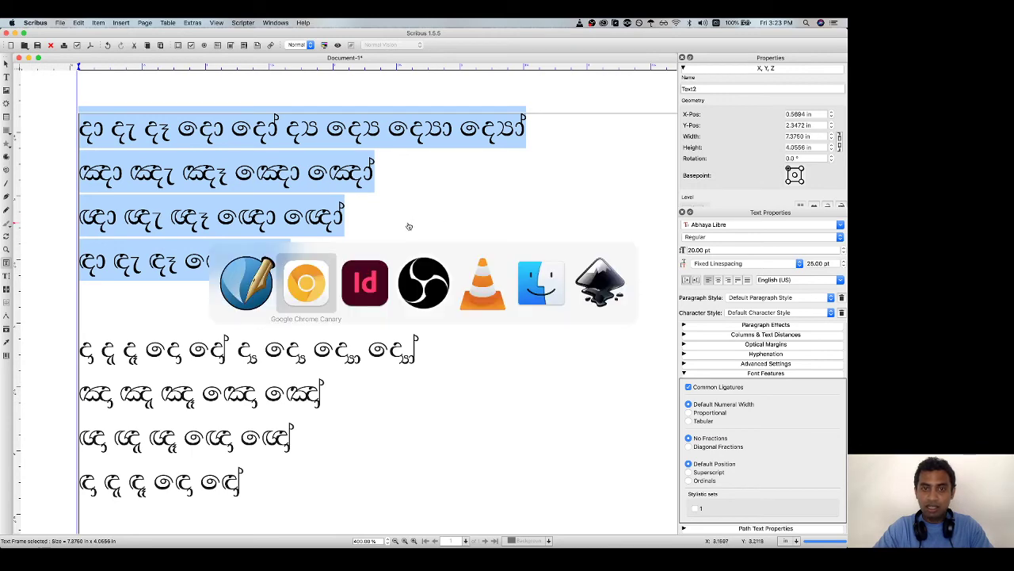
click(611, 279)
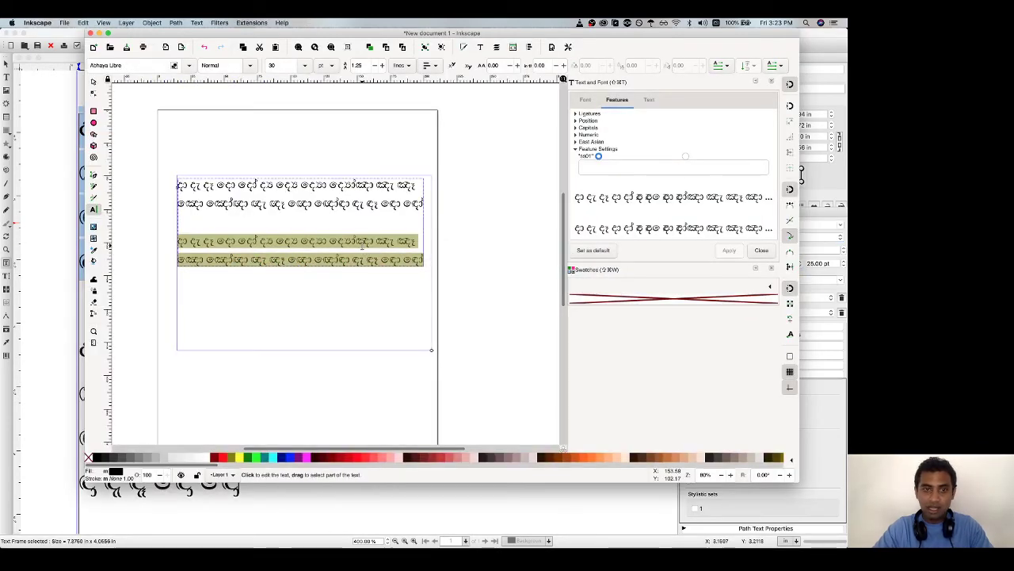
key(Escape)
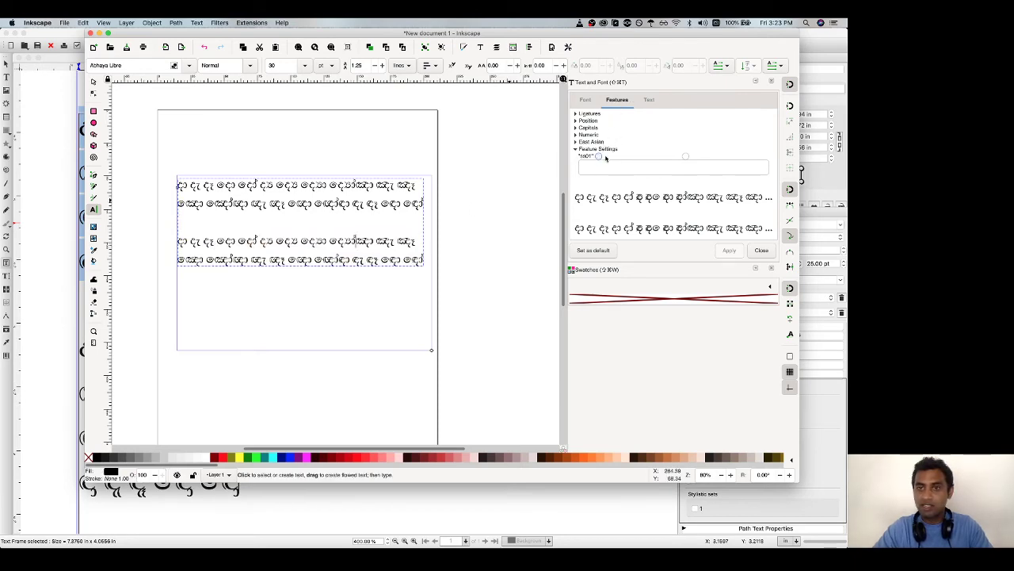
click(601, 157)
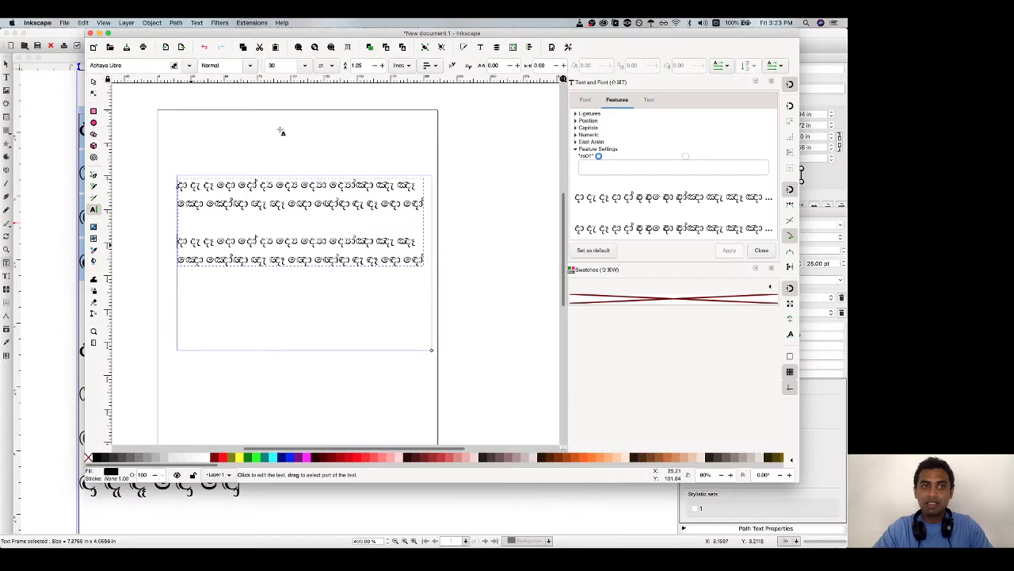
Step: Switch to Chrome Canary and show the inkscape.org website
key(super+Tab)
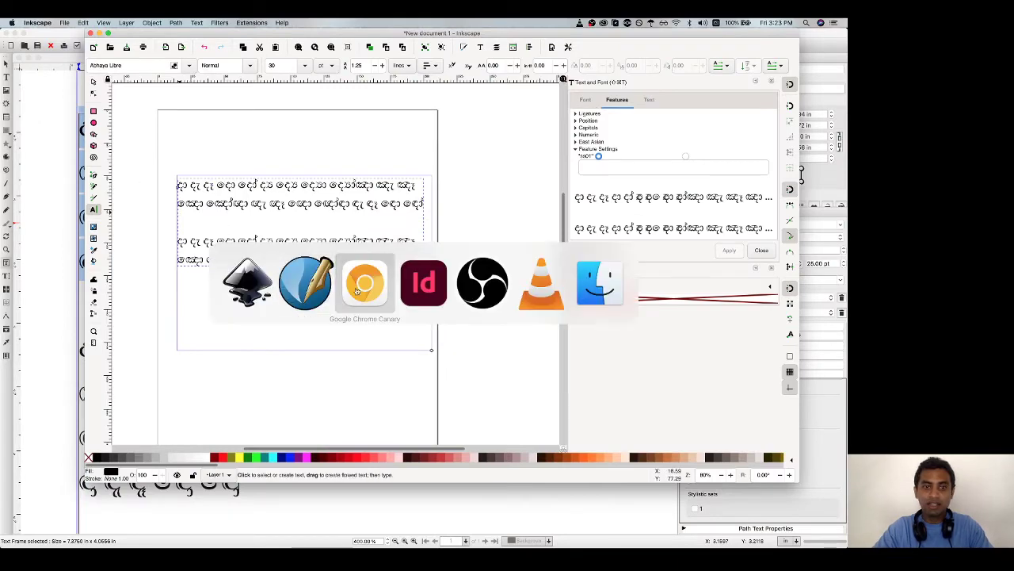
click(187, 39)
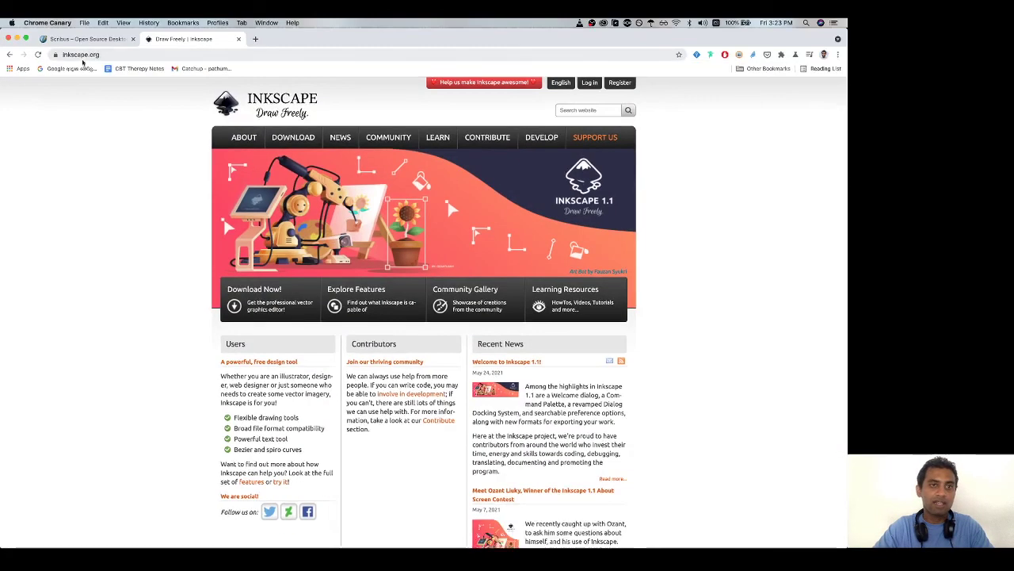
Step: Switch back to Inkscape, clear the text selection and place the text cursor in the first line of the lower Sinhala group
key(super+Tab)
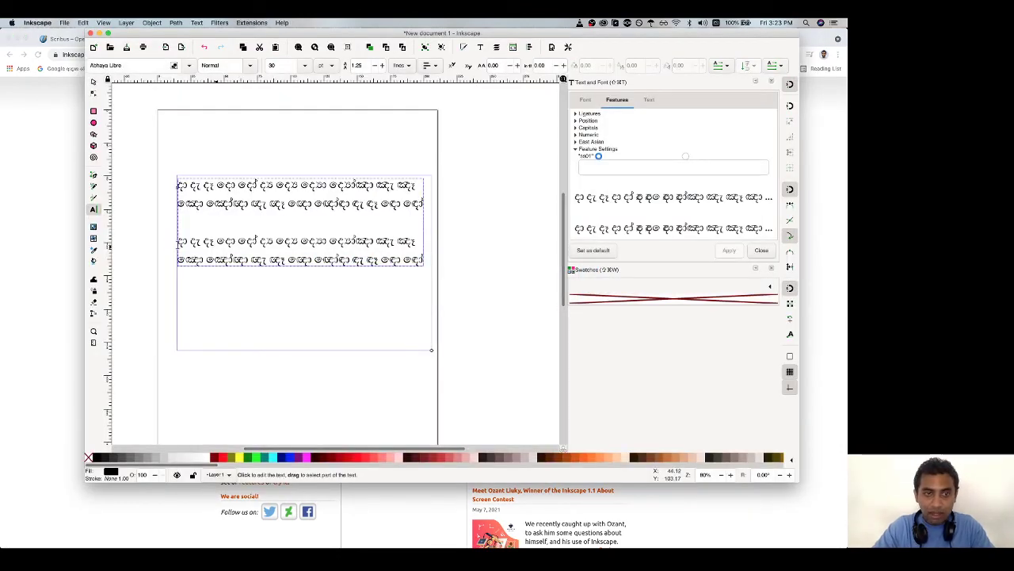
drag(290, 250, 176, 239)
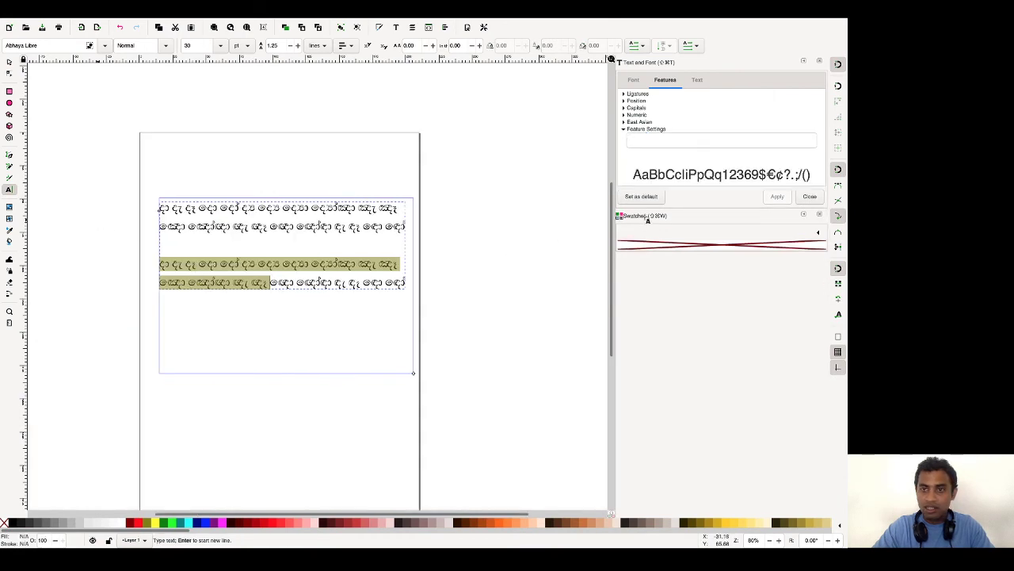
key(Escape)
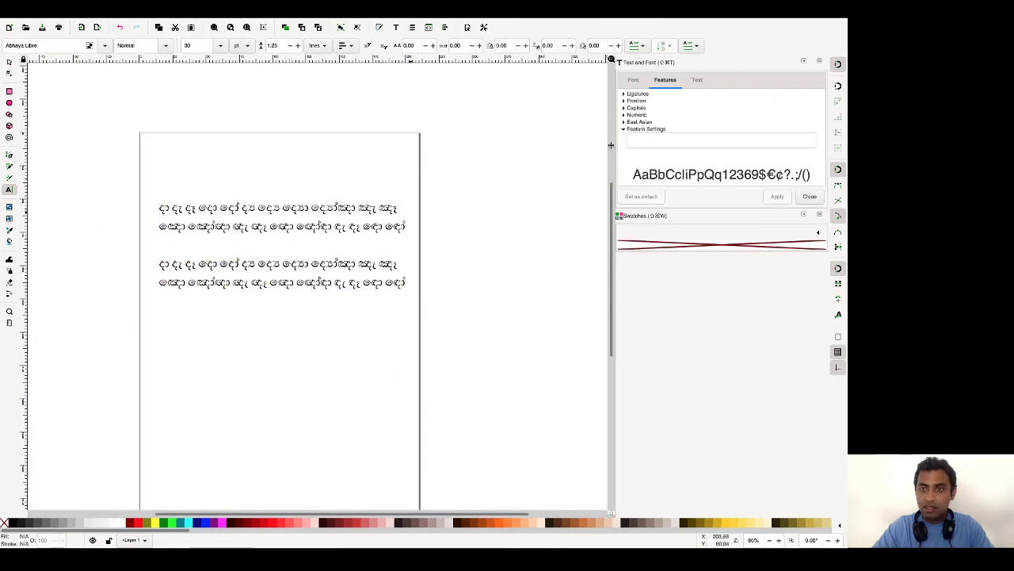
click(163, 211)
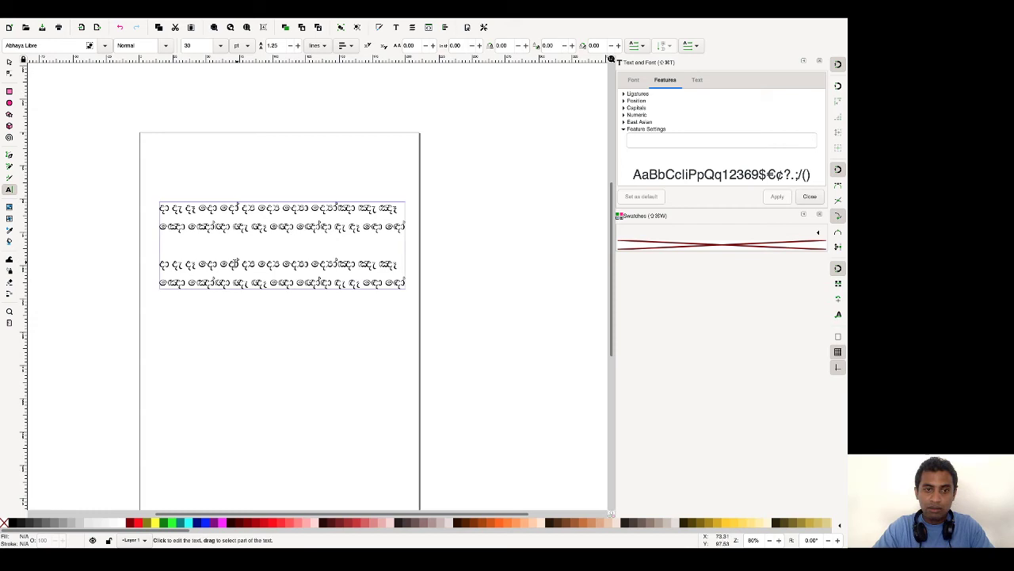
click(229, 264)
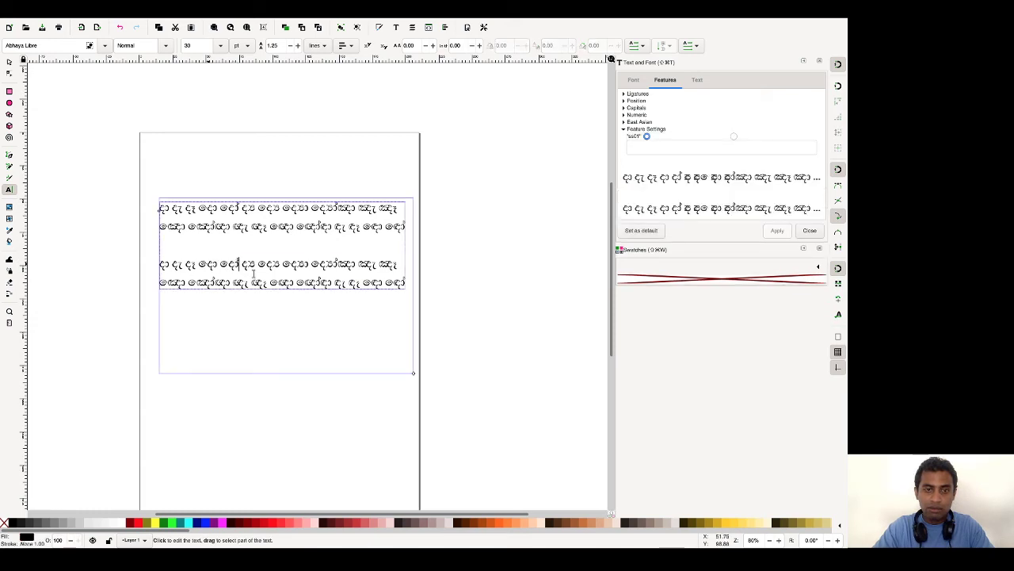
Step: Apply the second ss01 option to part of the lower two Sinhala lines, and switch that text back to the first option
drag(198, 264, 253, 275)
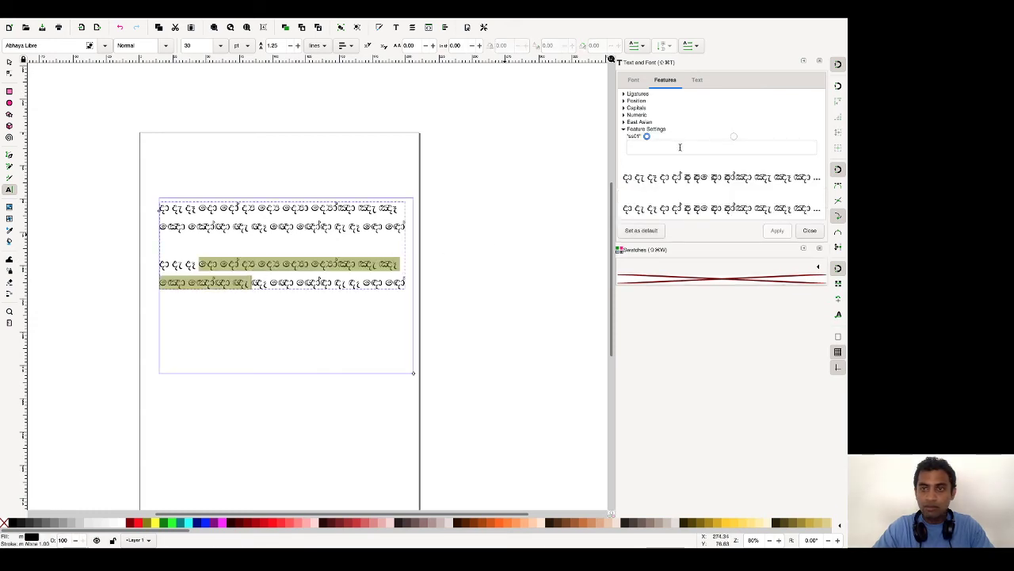
click(733, 137)
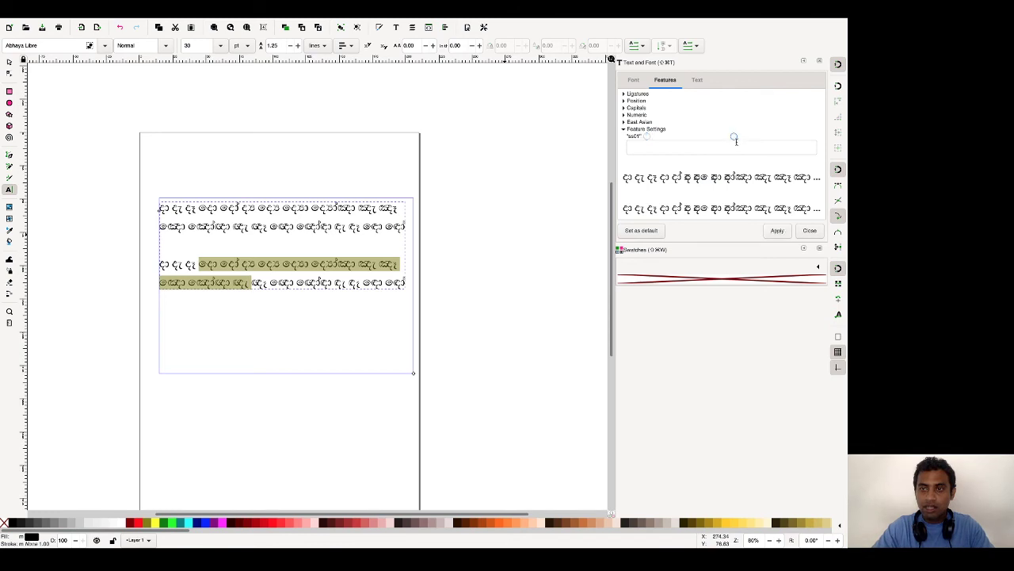
click(777, 231)
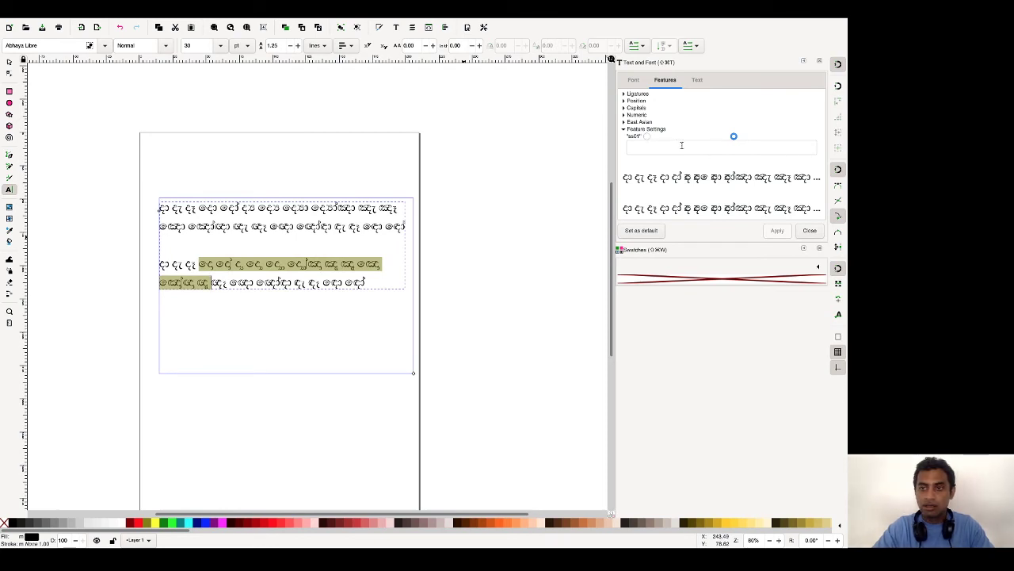
click(648, 137)
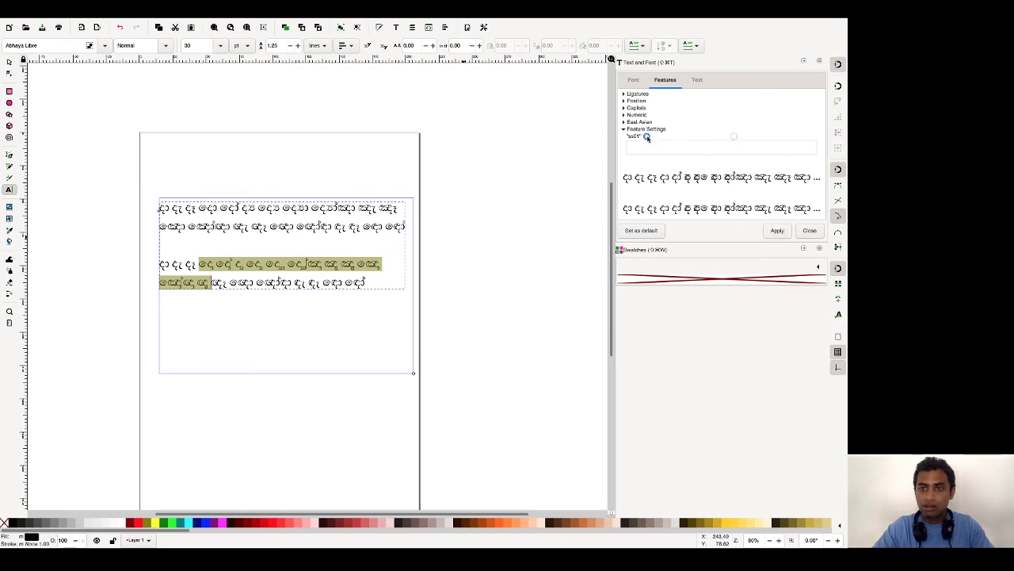
click(778, 230)
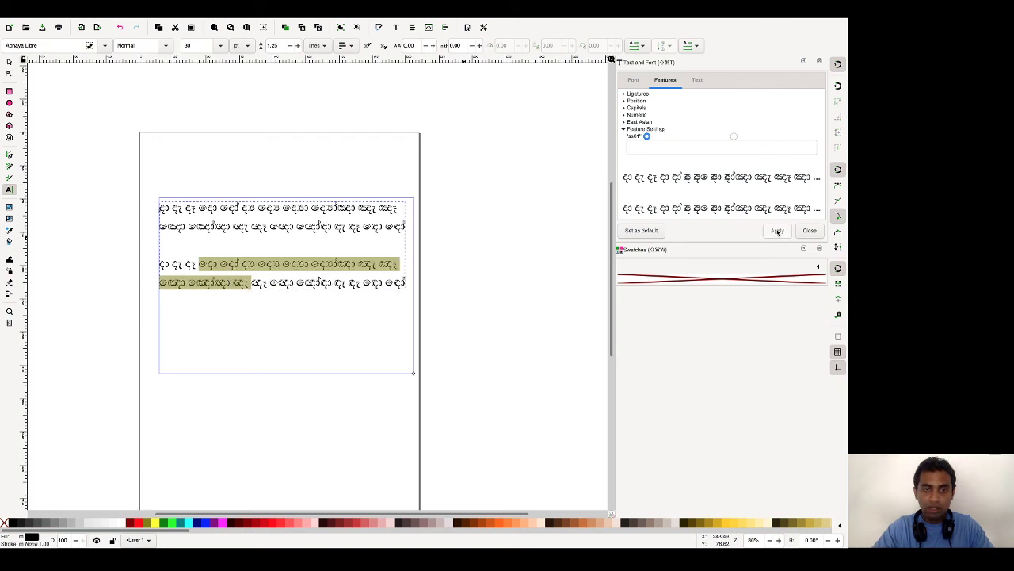
Step: Switch to InDesign and examine the four lines of joined Sinhala letters up close
key(super+Tab)
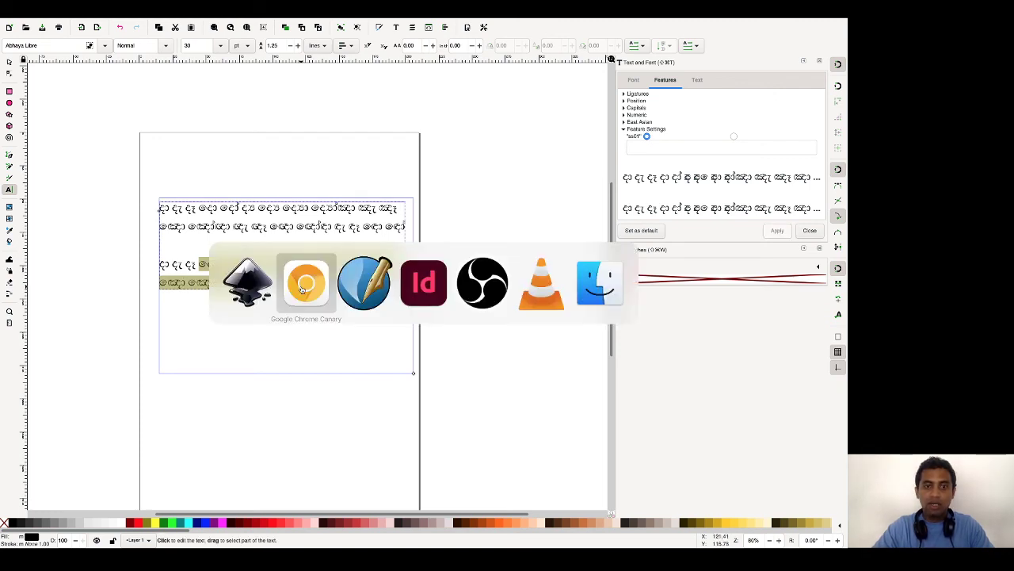
click(420, 288)
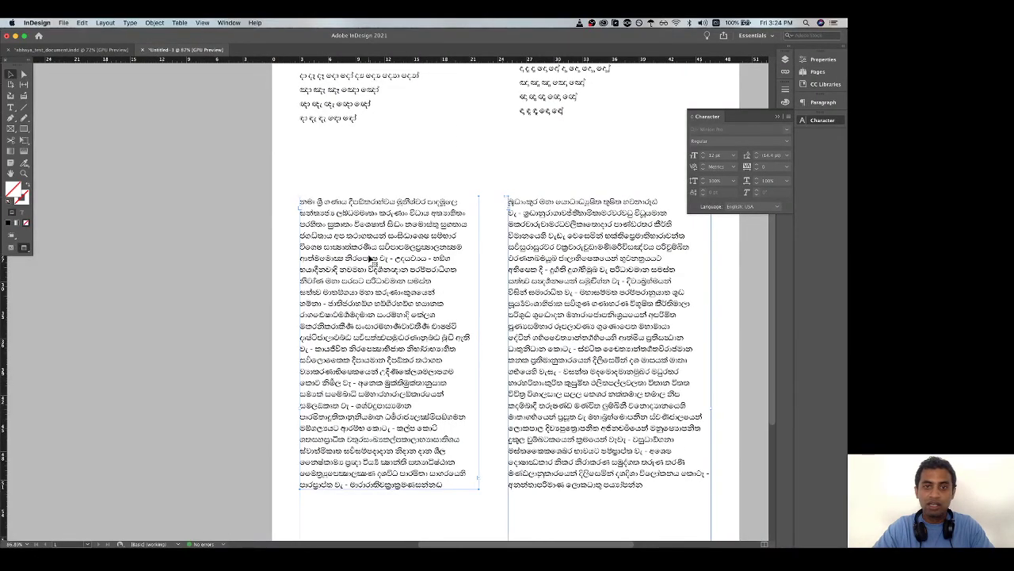
scroll(369, 258, up, 1)
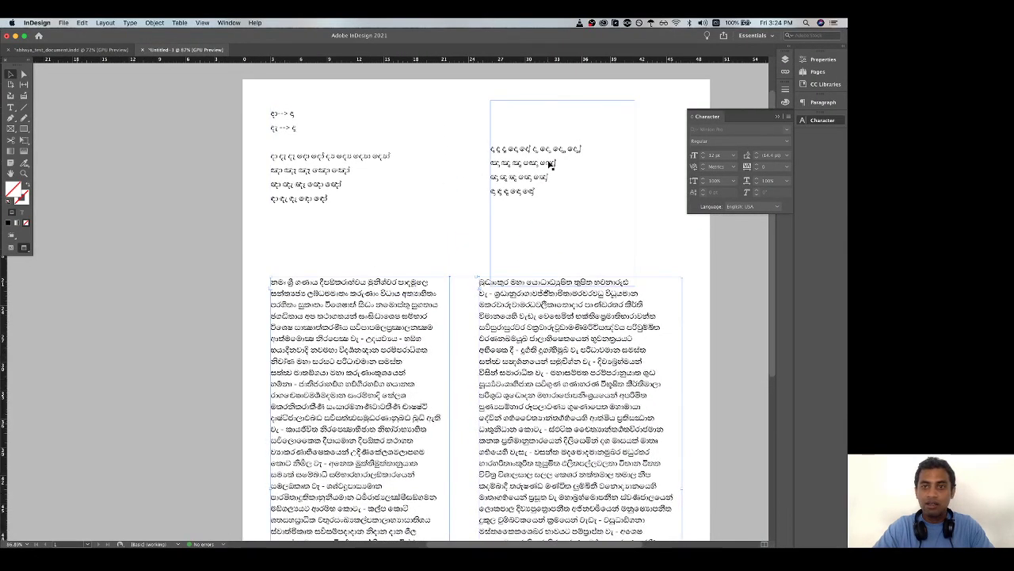
scroll(551, 164, up, 5)
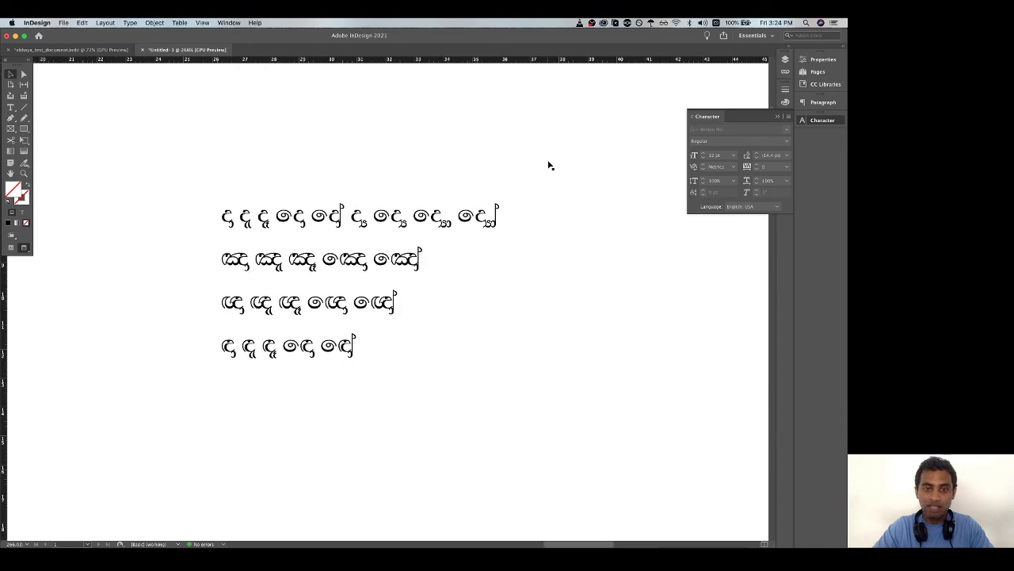
scroll(345, 323, up, 2)
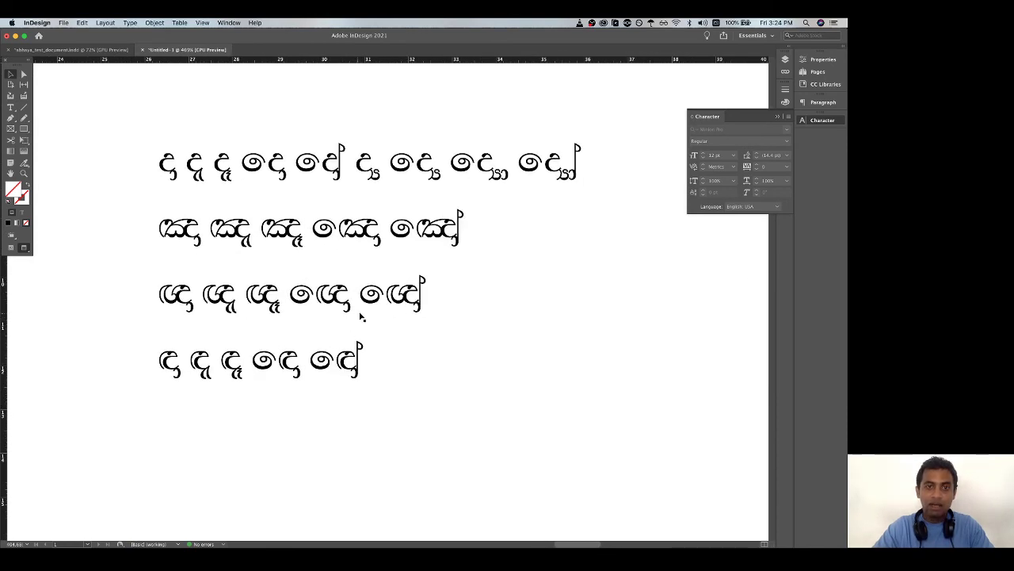